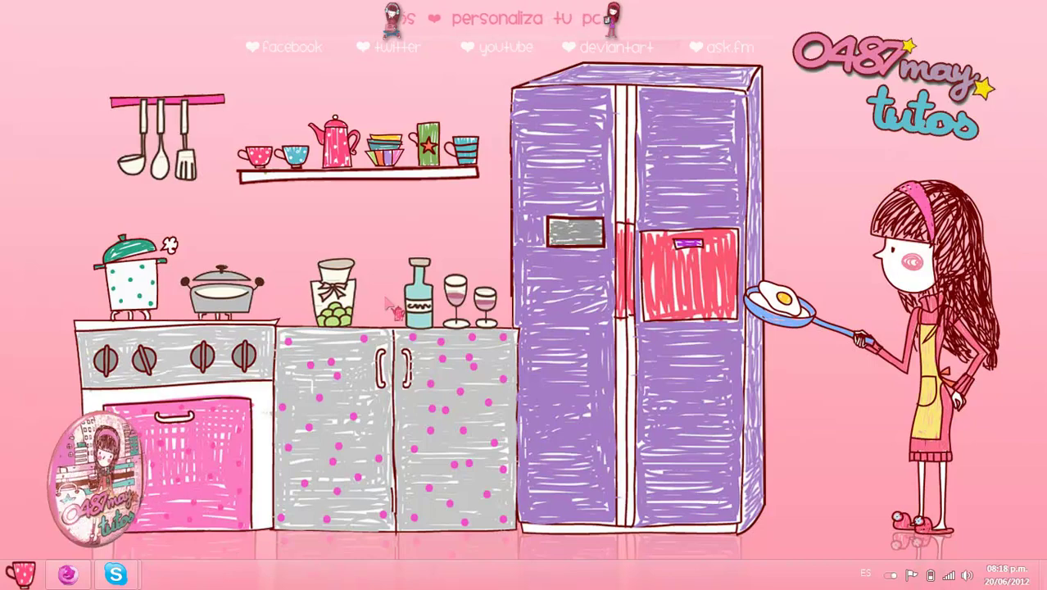
Open the Apps portables folder and view the extraction options available for the 7 copy delete animation modder archive
double_click(337, 158)
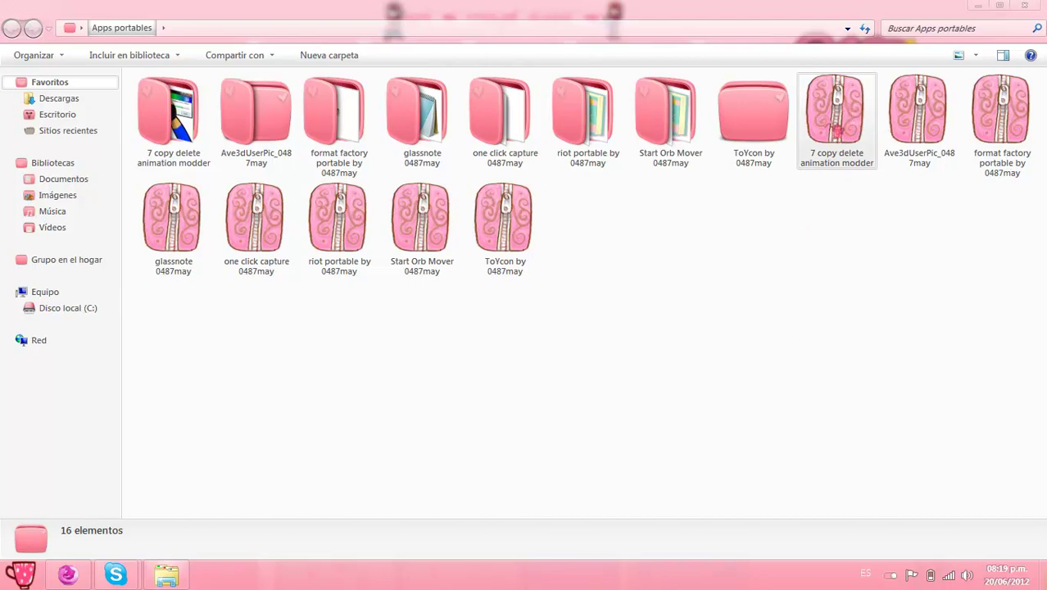
left_click(849, 122)
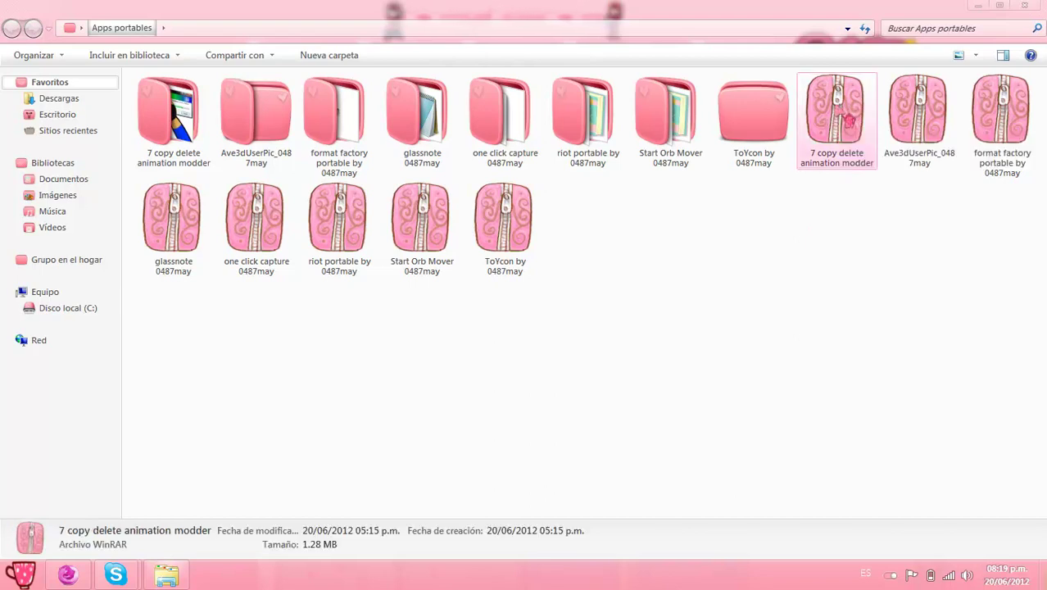
right_click(848, 121)
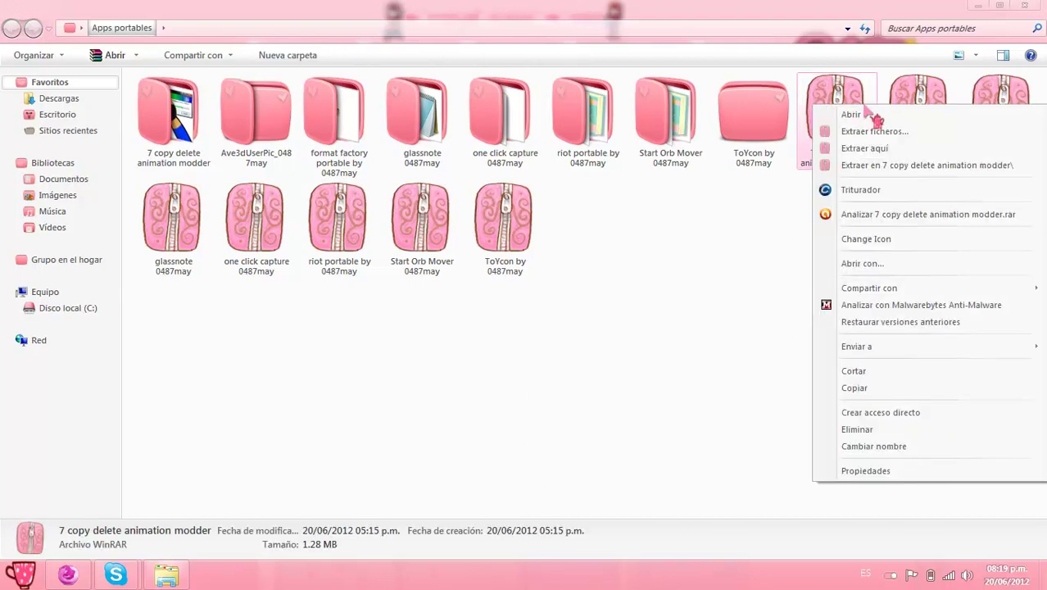
left_click(694, 241)
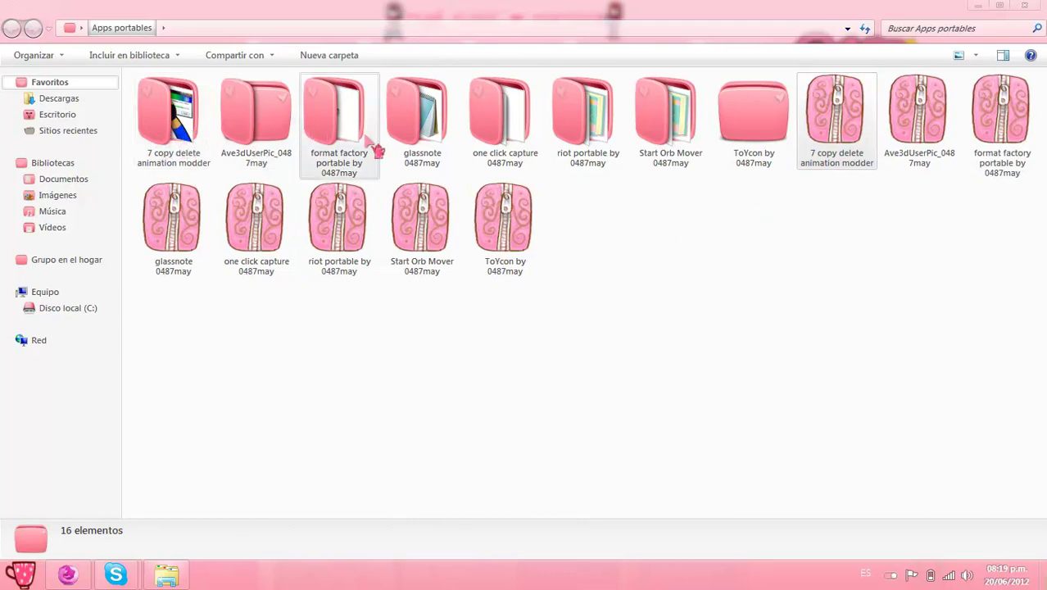
Run 7 Copy Delete Animation Modder as administrator from its extracted folder
double_click(175, 125)
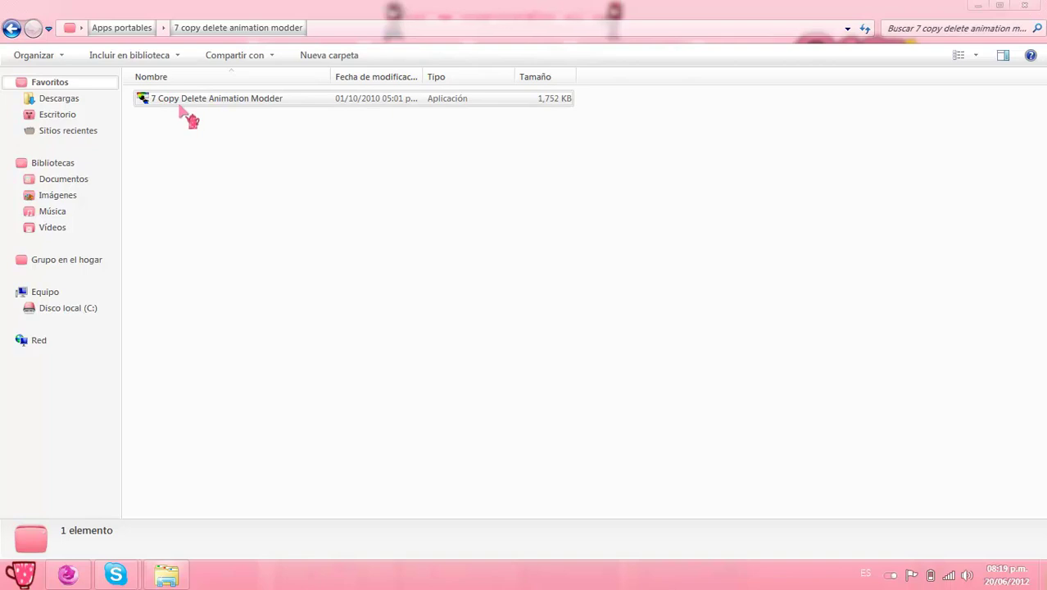
left_click(230, 107)
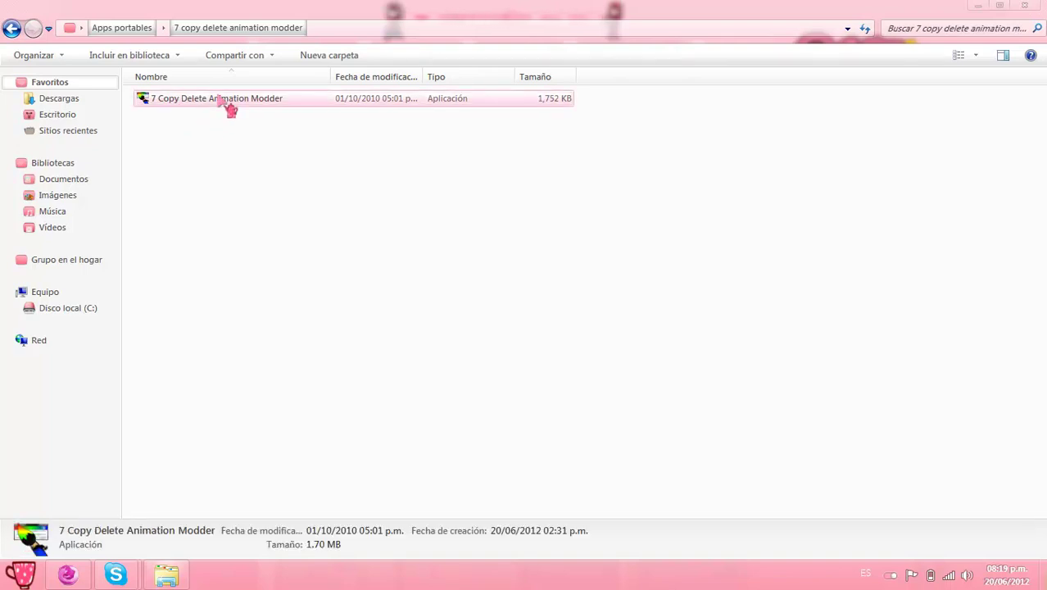
right_click(230, 108)
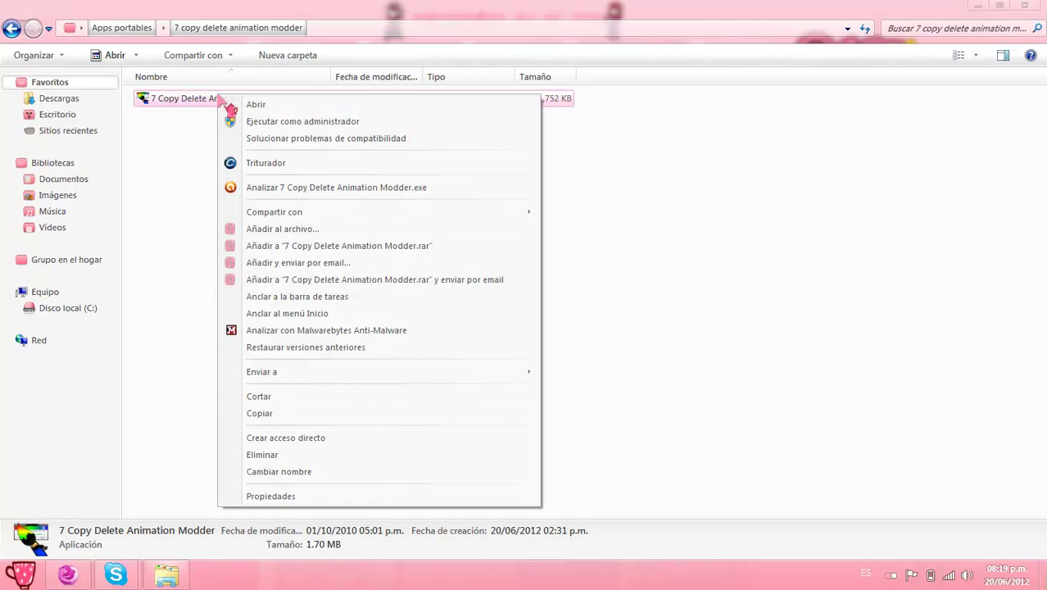
left_click(266, 123)
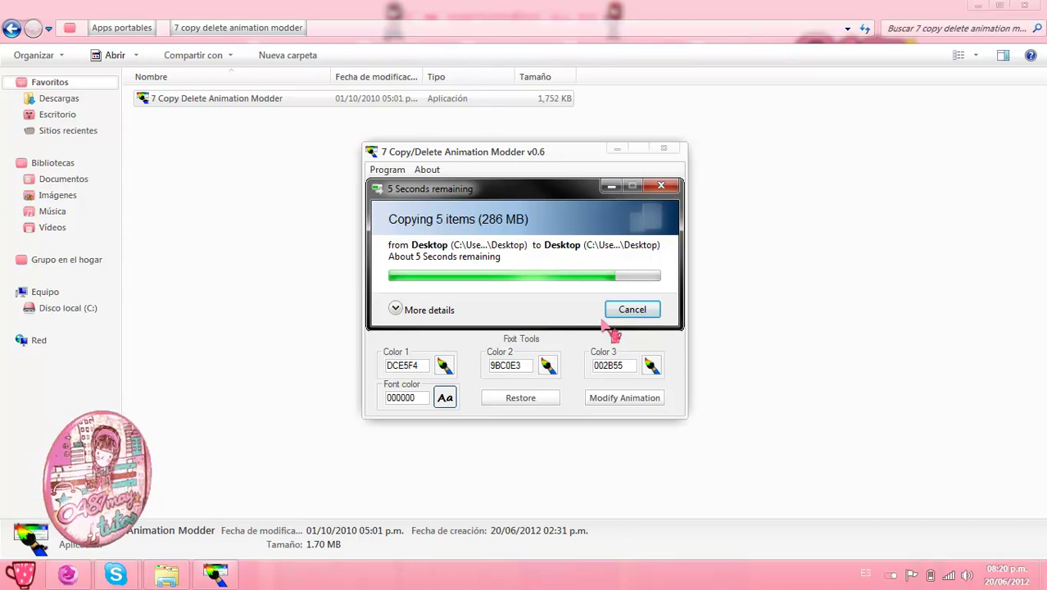
left_click_drag(534, 153, 516, 150)
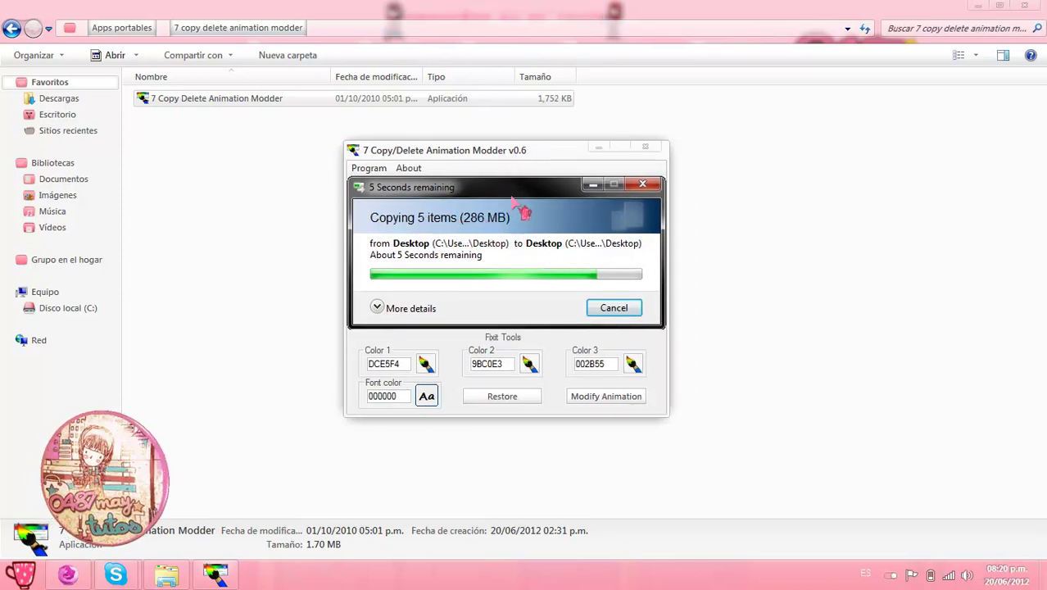
left_click_drag(512, 151, 519, 151)
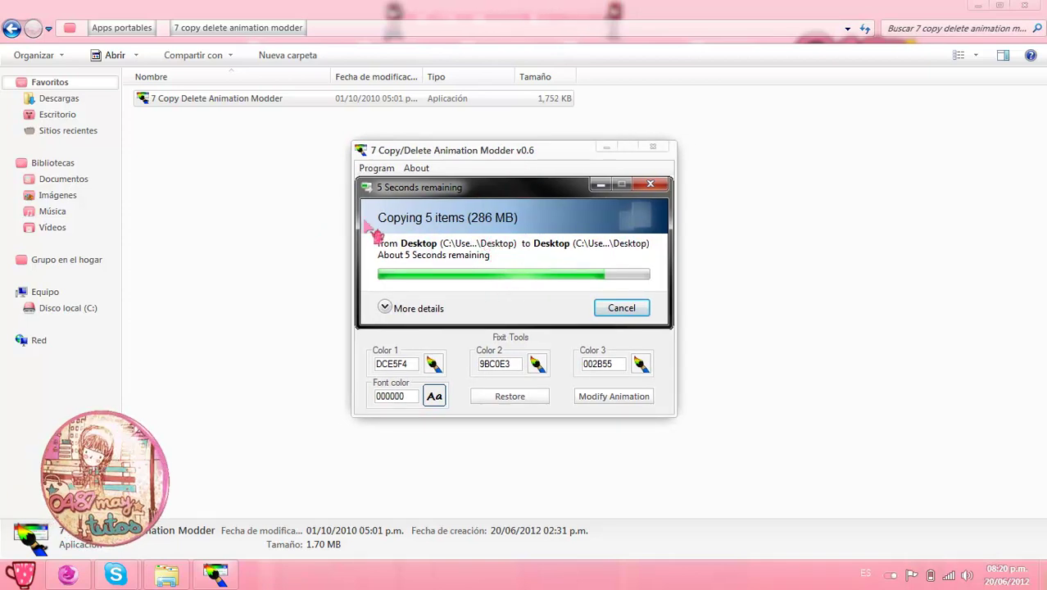
left_click_drag(492, 153, 513, 151)
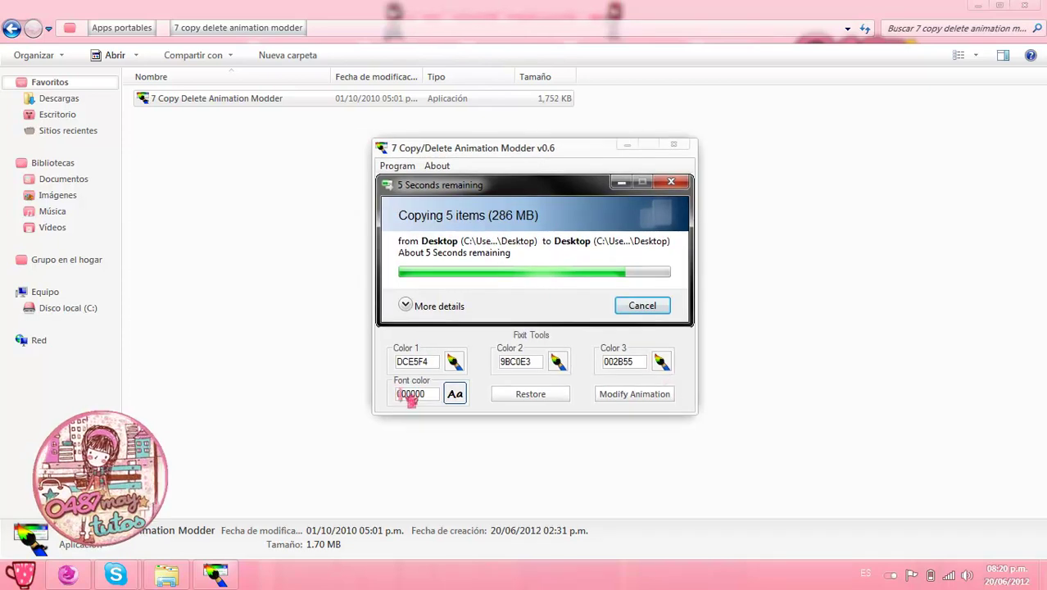
Set Color 1 of the copy dialog's banner to the basic pink FF80C0
left_click(453, 363)
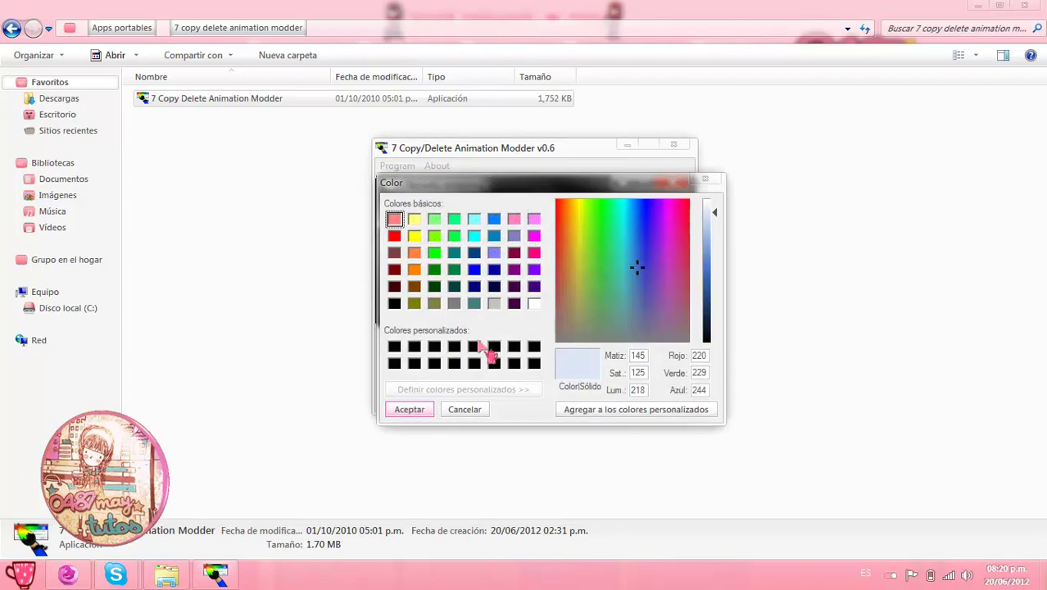
left_click(516, 219)
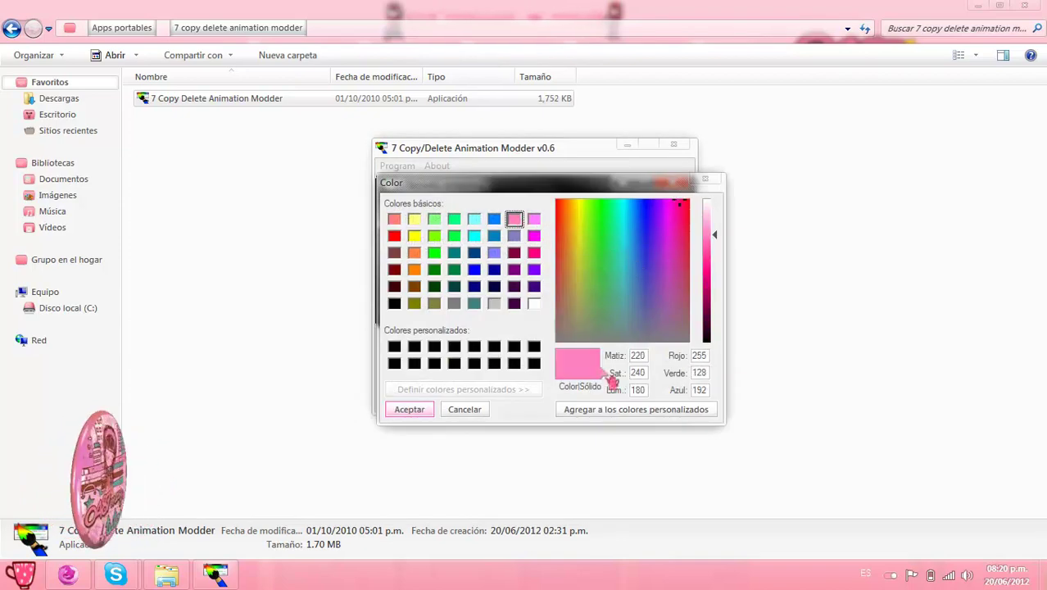
left_click(412, 409)
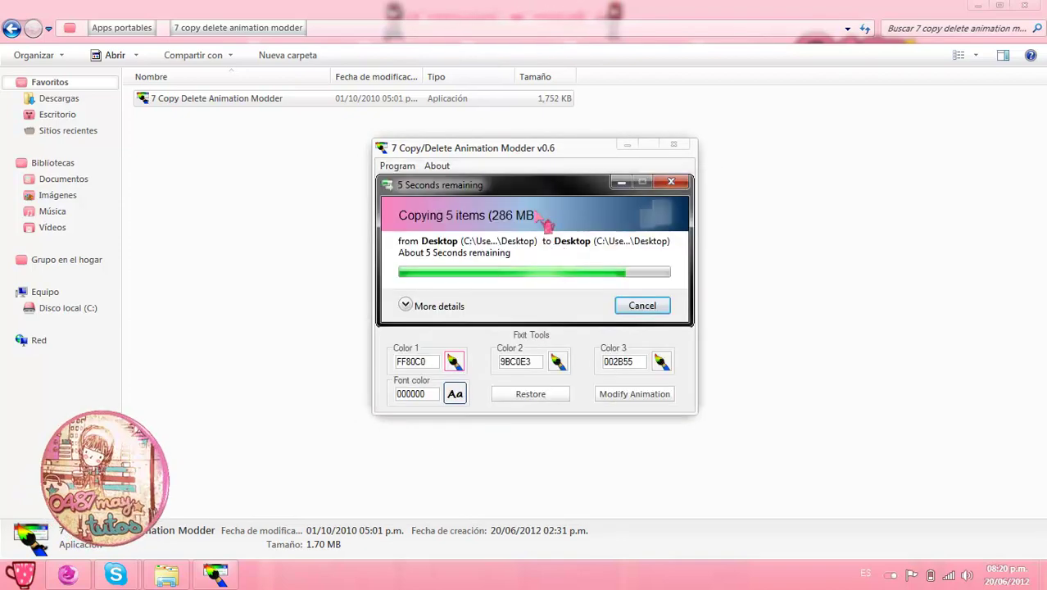
Set Color 2 of the banner gradient to the basic dark purple 400080
left_click(557, 361)
left_click(533, 286)
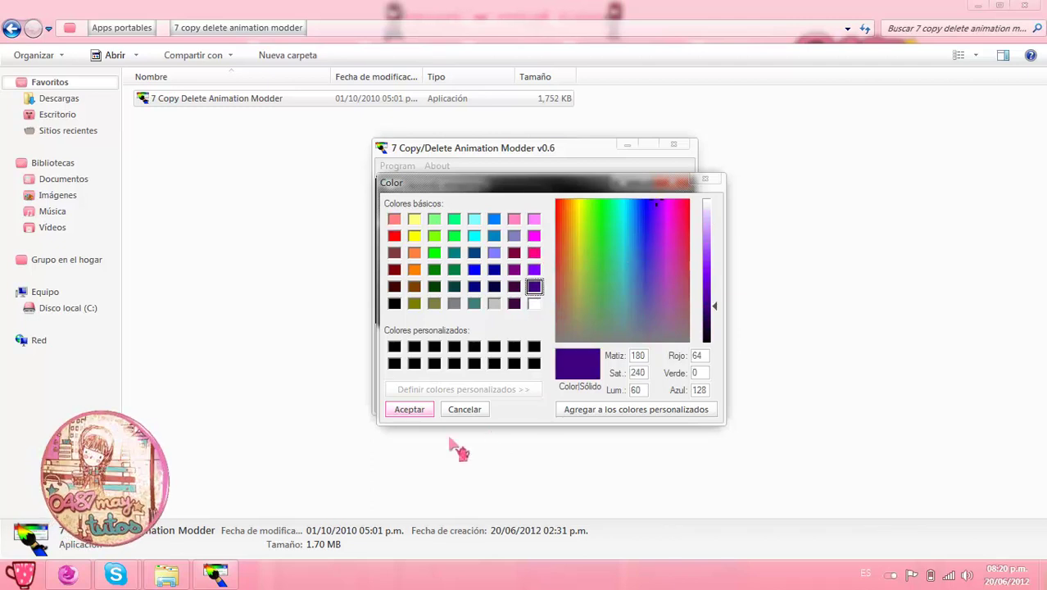
left_click(409, 410)
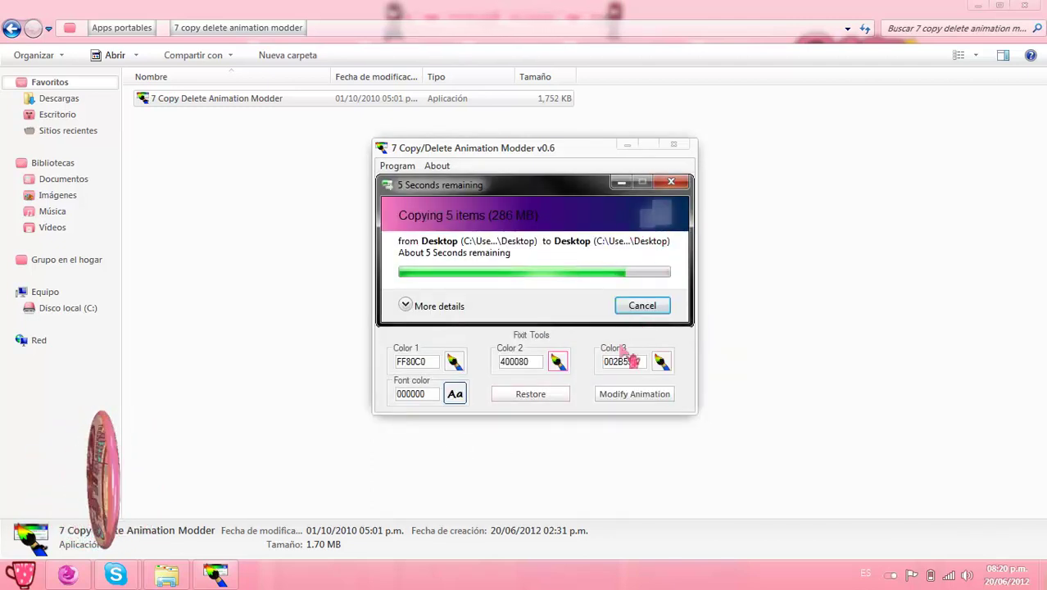
Set Color 3 of the banner gradient to a custom light green, 75E961
left_click(661, 361)
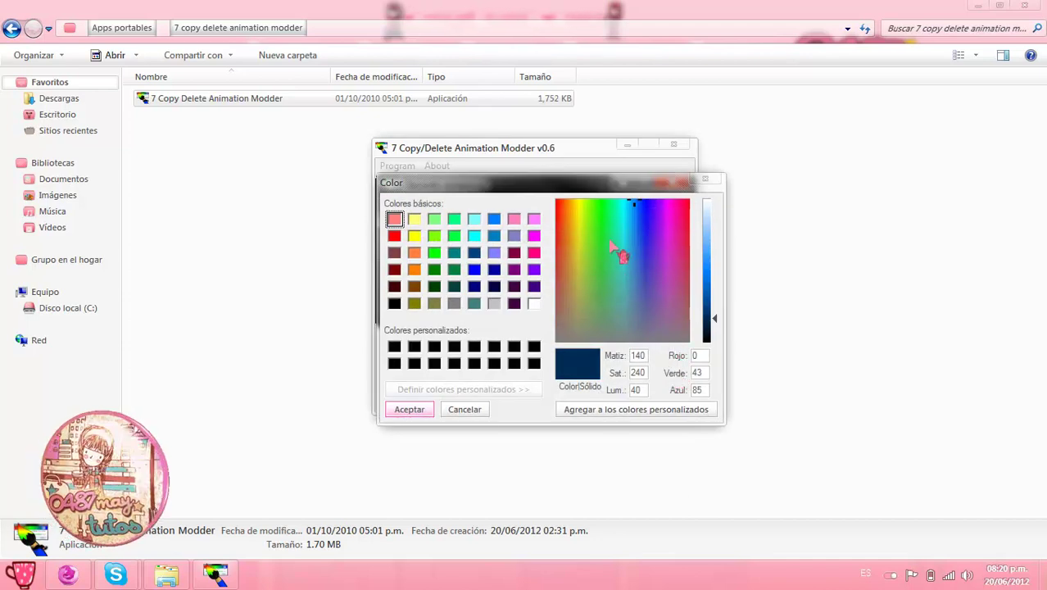
left_click(597, 235)
left_click_drag(715, 324, 720, 263)
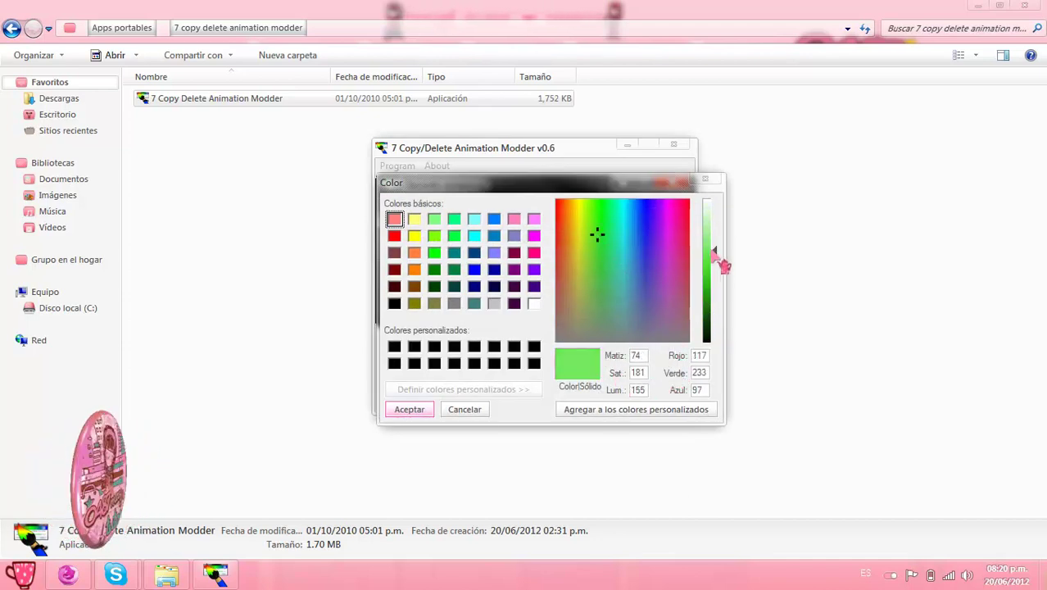
left_click(425, 412)
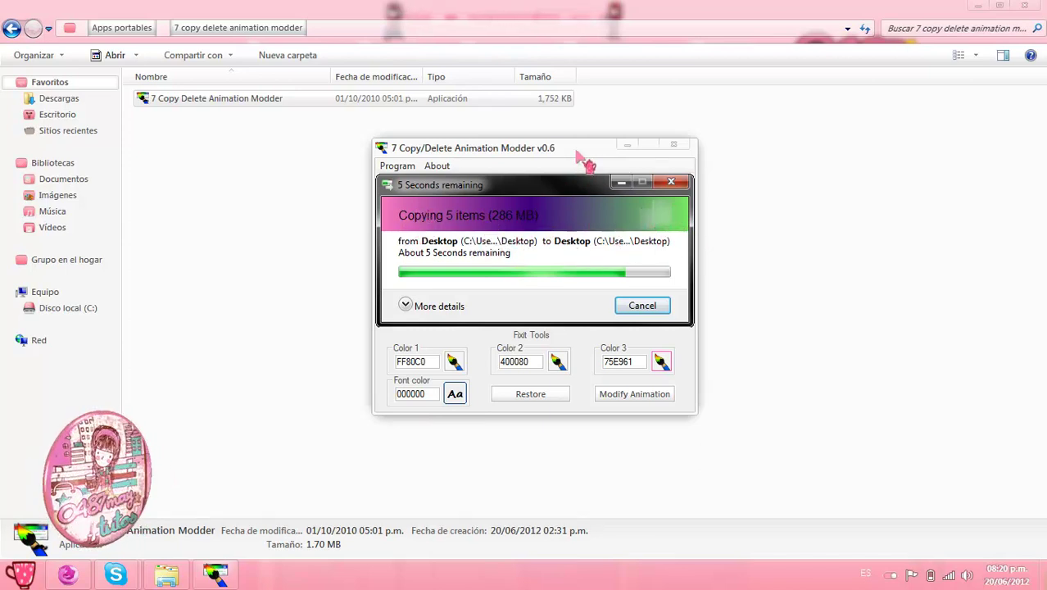
Close the animation modder and return to the Apps portables folder
left_click_drag(583, 150, 532, 151)
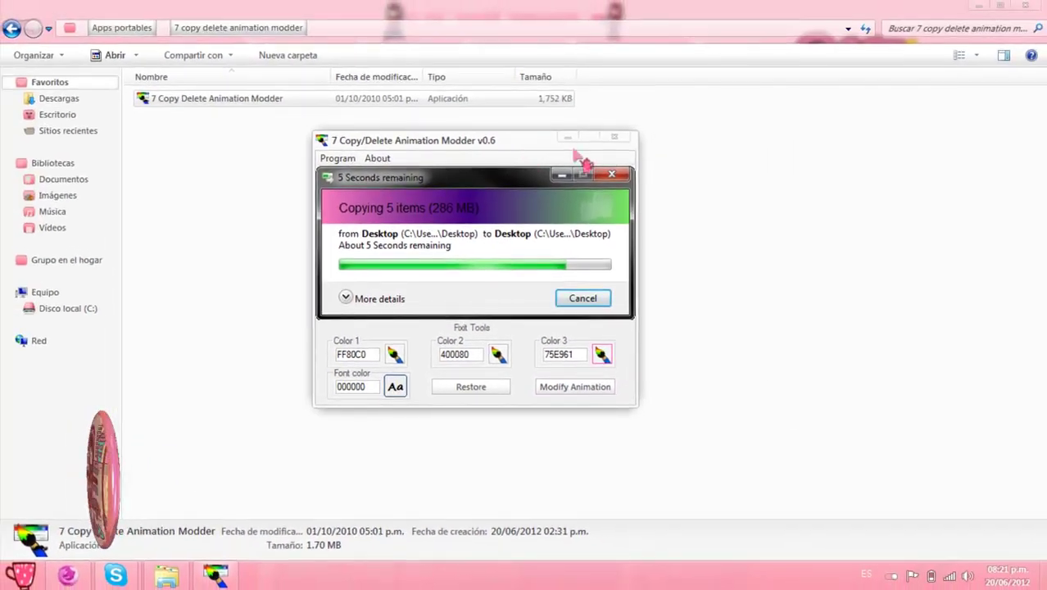
left_click(614, 137)
left_click(11, 28)
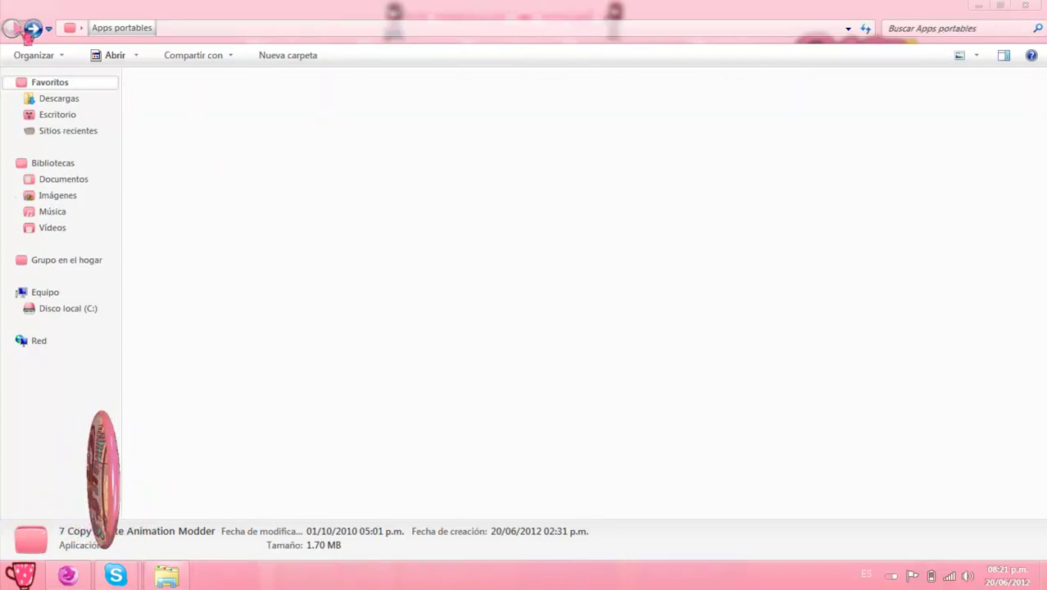
Look through the Ave3dUserPic program files inside the Ave3dUserPic_0487may folder and view the Start menu's user picture area
double_click(260, 119)
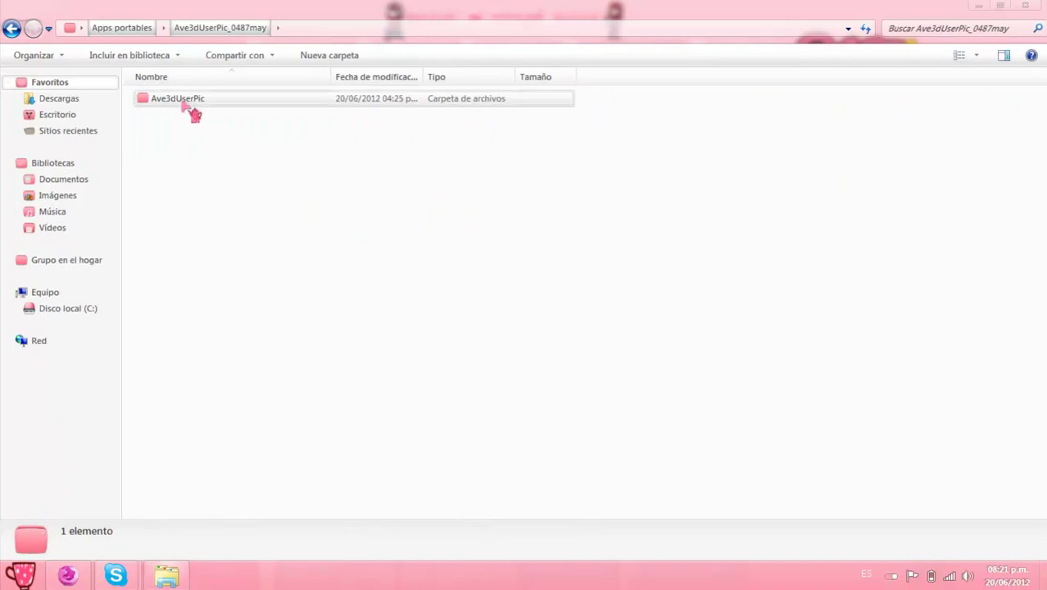
double_click(187, 106)
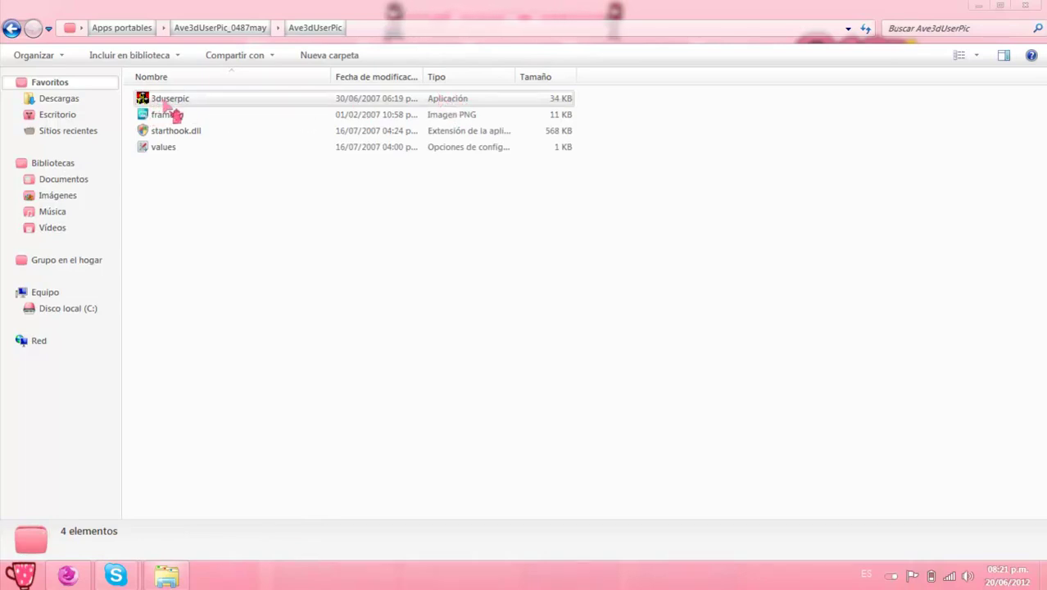
key("super")
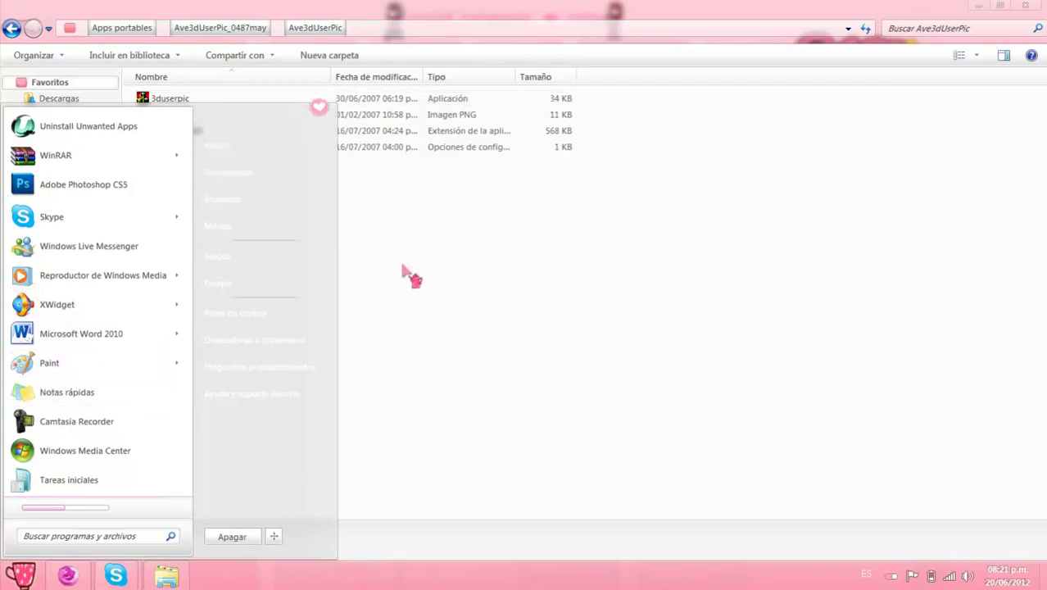
left_click(49, 576)
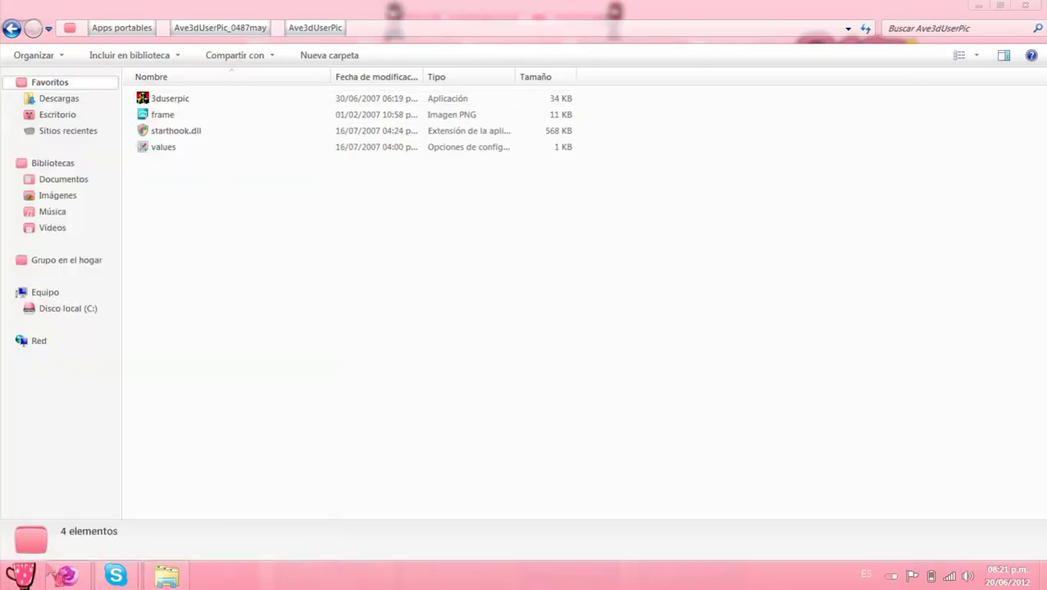
Run FormatFactory portable as administrator from the format factory portable folder and minimize the folder window
left_click(12, 28)
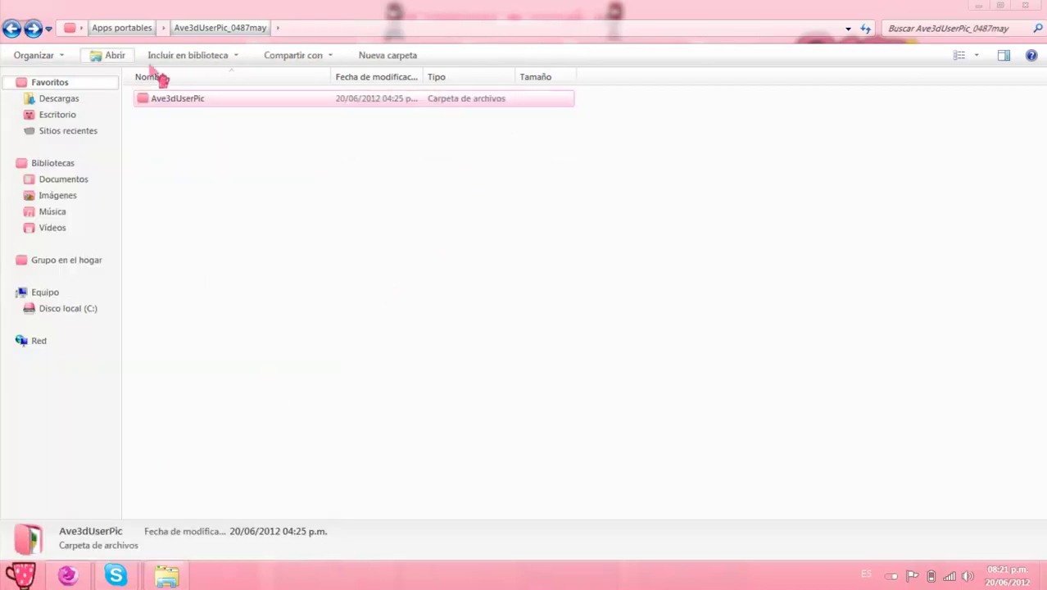
left_click(12, 28)
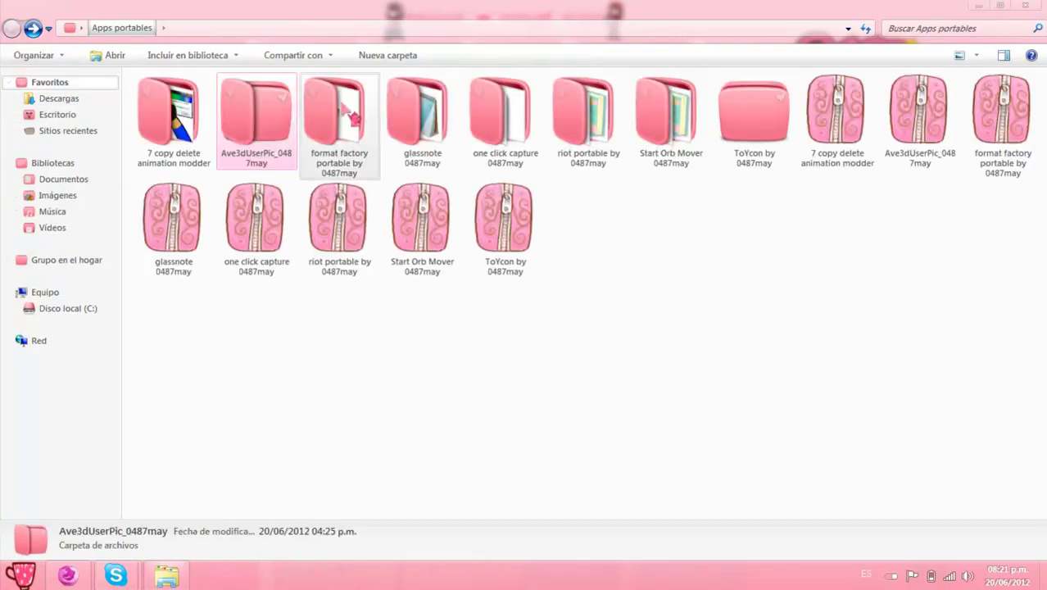
double_click(348, 114)
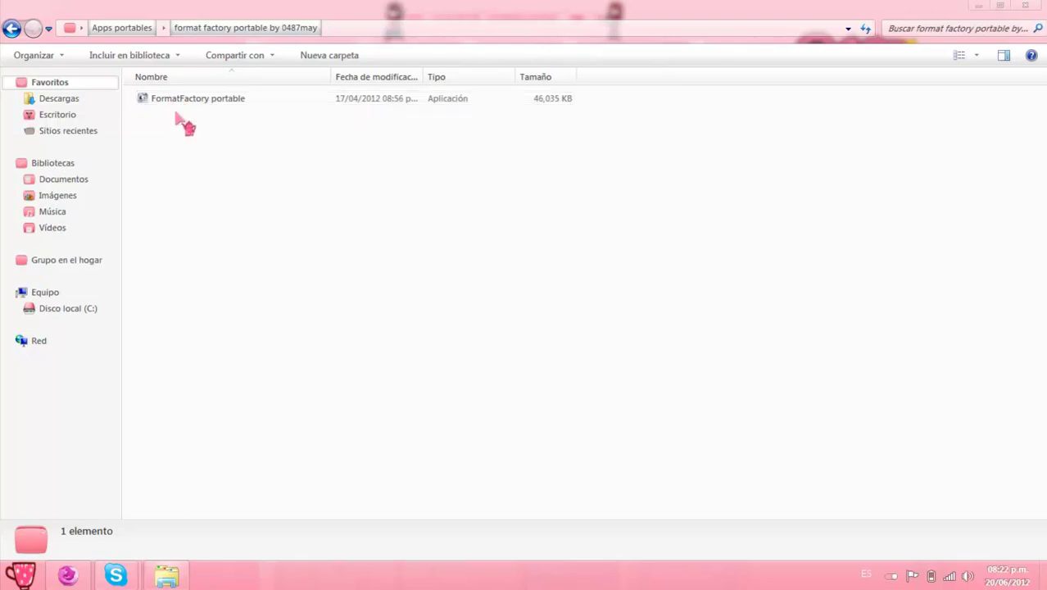
right_click(204, 98)
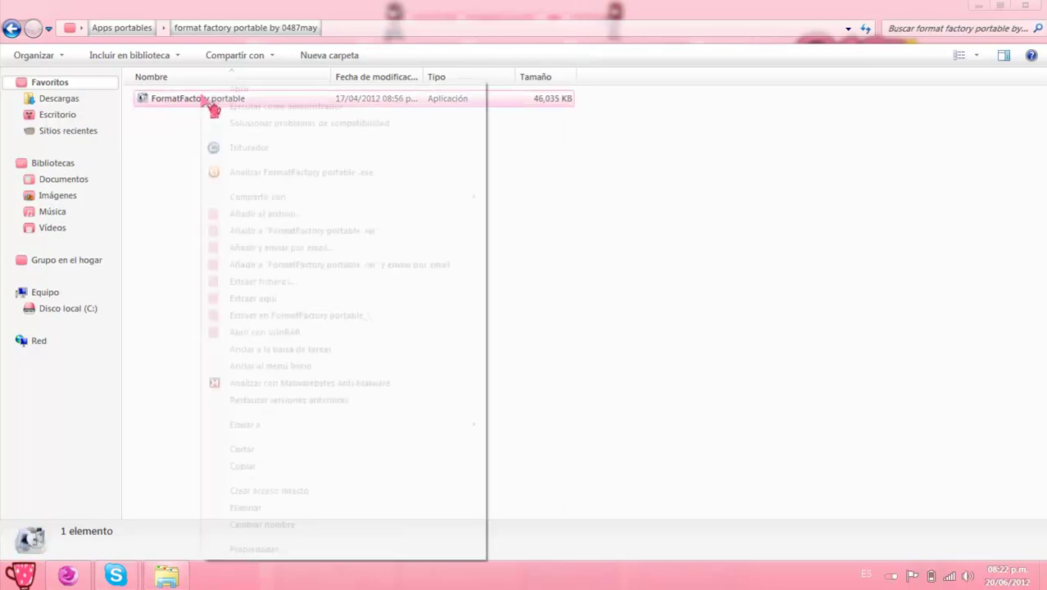
left_click(250, 107)
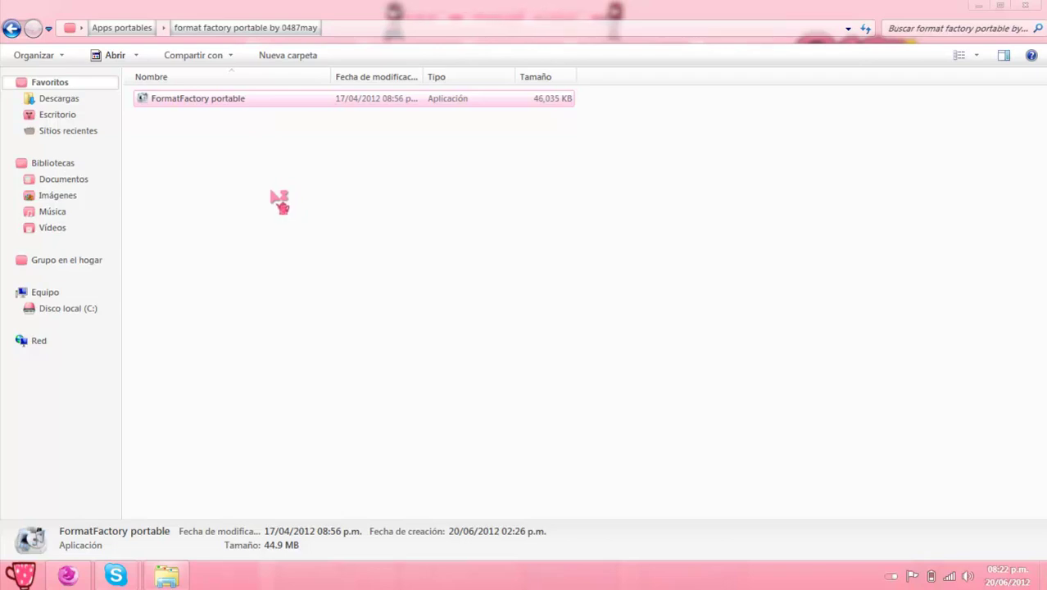
left_click(988, 9)
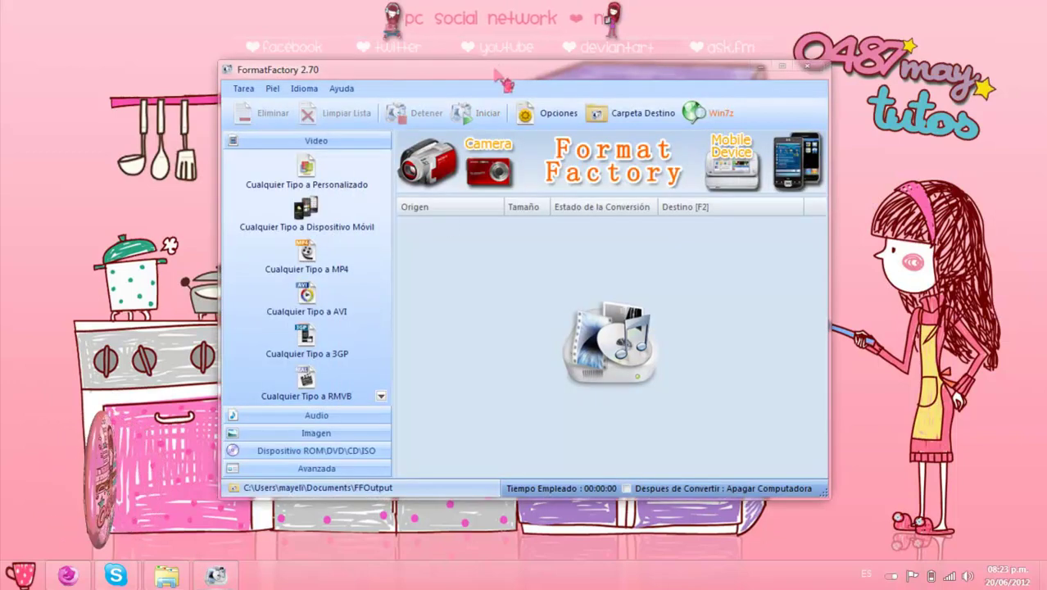
Reposition the FormatFactory window on the desktop and display its Audio conversion formats
left_click_drag(497, 74, 485, 97)
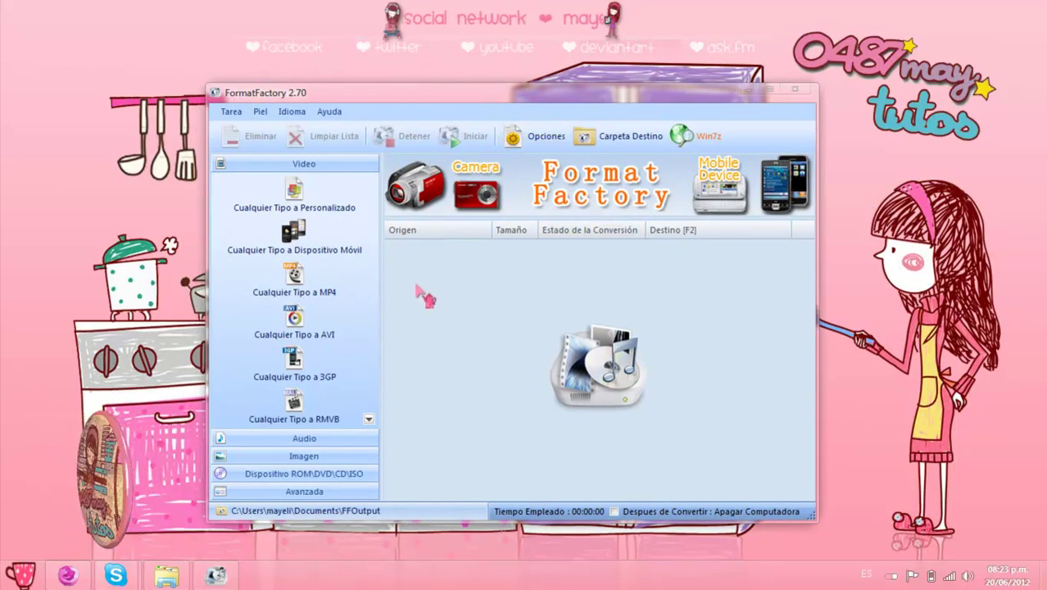
left_click_drag(419, 97, 428, 96)
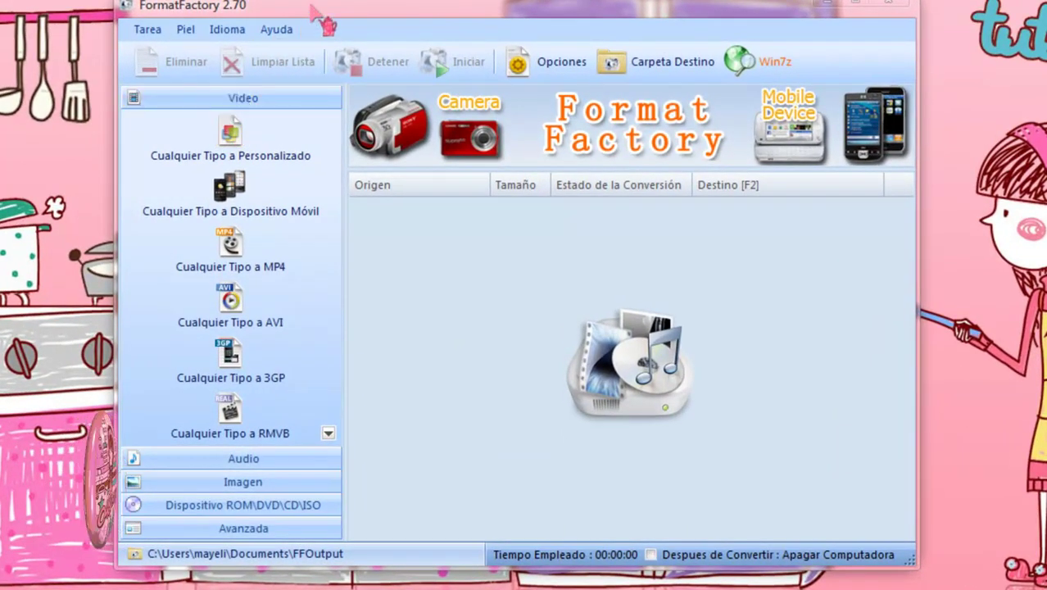
left_click_drag(324, 25, 307, 3)
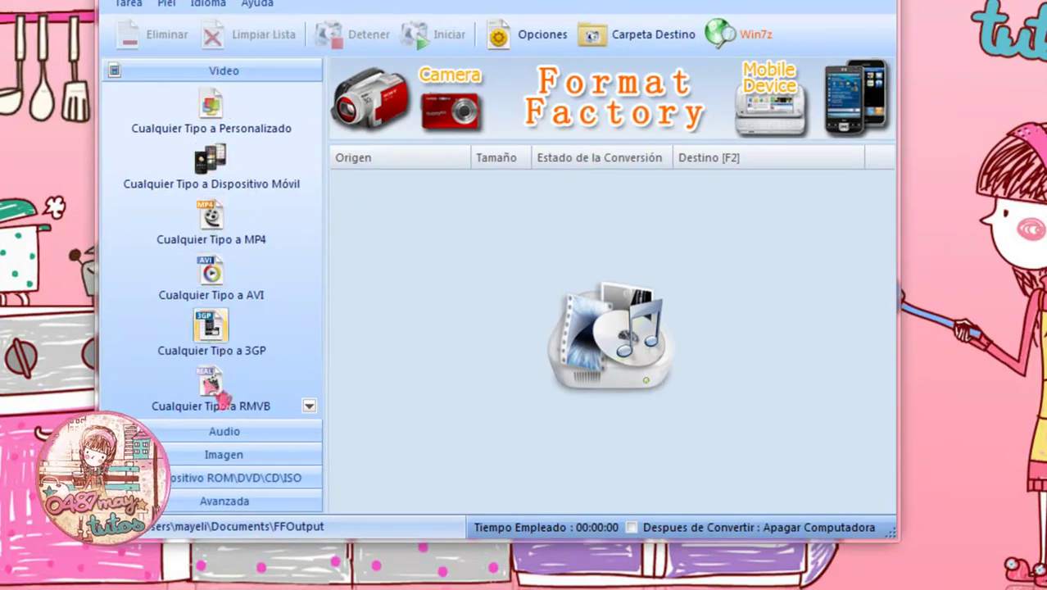
left_click(209, 431)
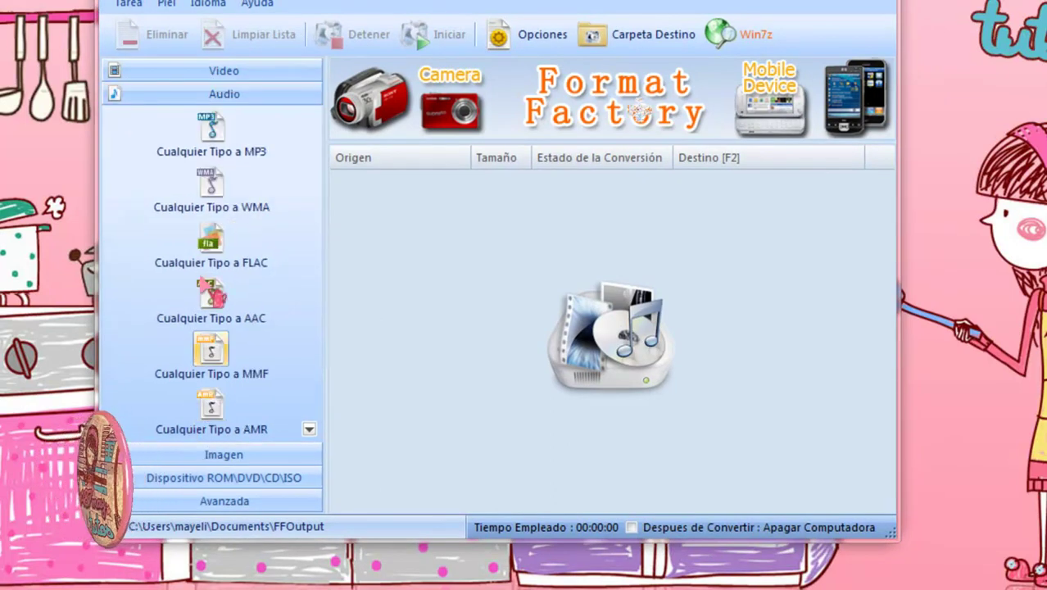
Look through FormatFactory's image, advanced, audio and video conversion categories
left_click(209, 461)
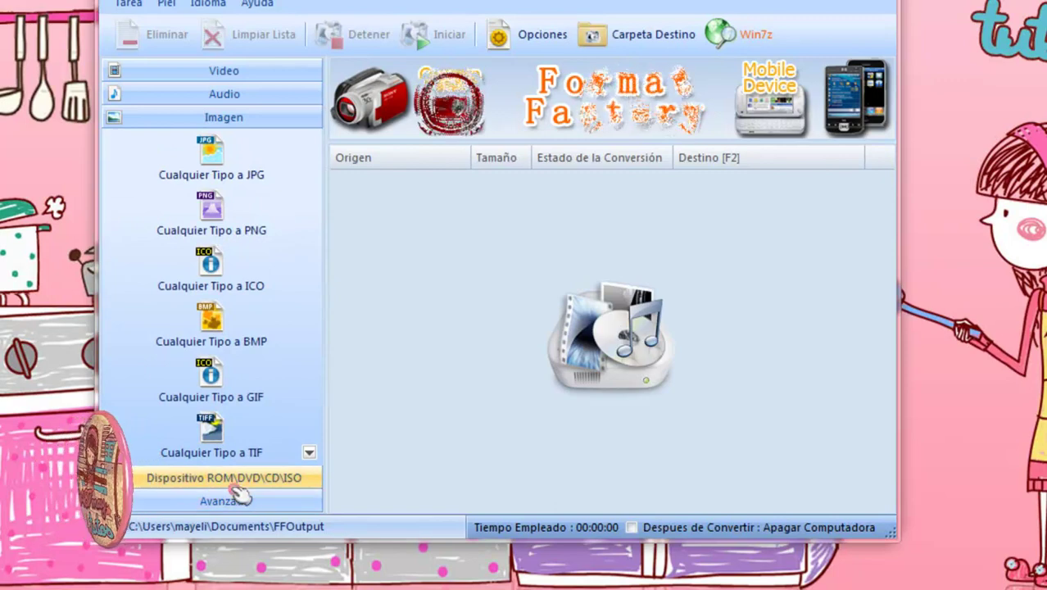
left_click(209, 500)
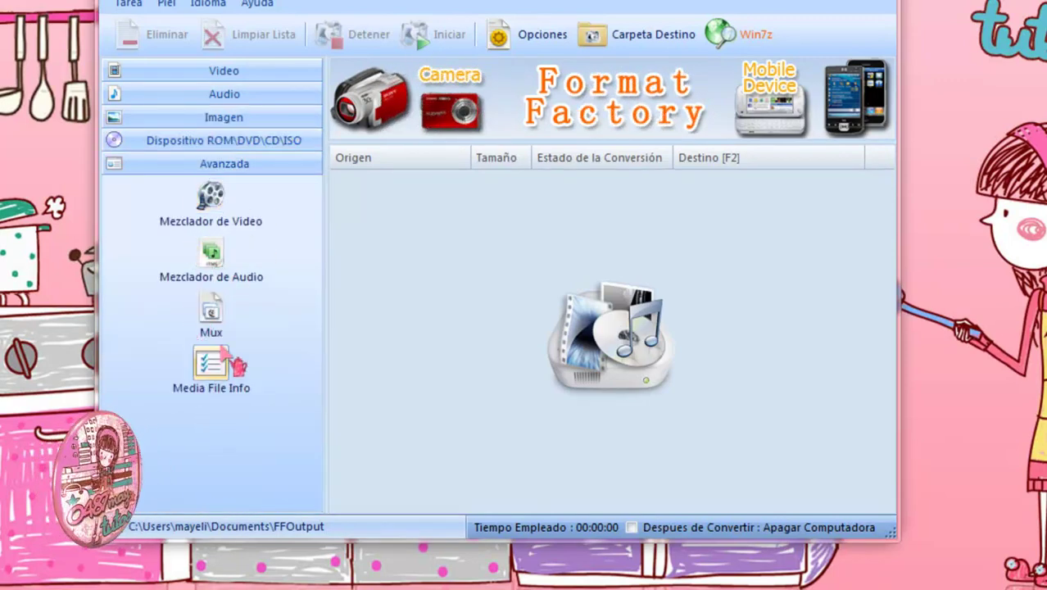
left_click(226, 95)
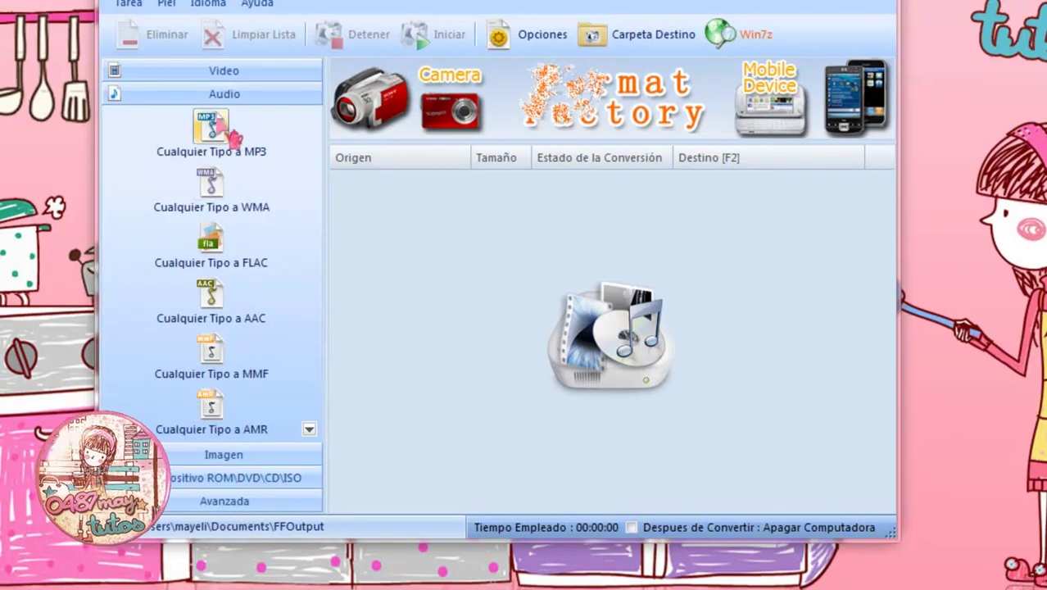
left_click(224, 70)
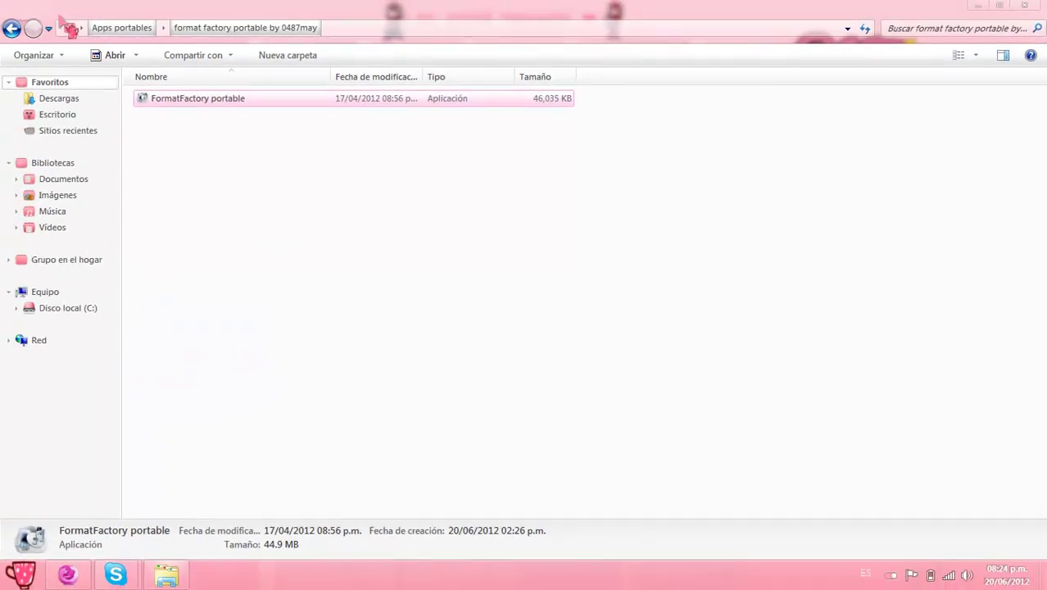
Go back to the Apps portables folder and launch Notepad from the glassnote 0487may folder
left_click(141, 30)
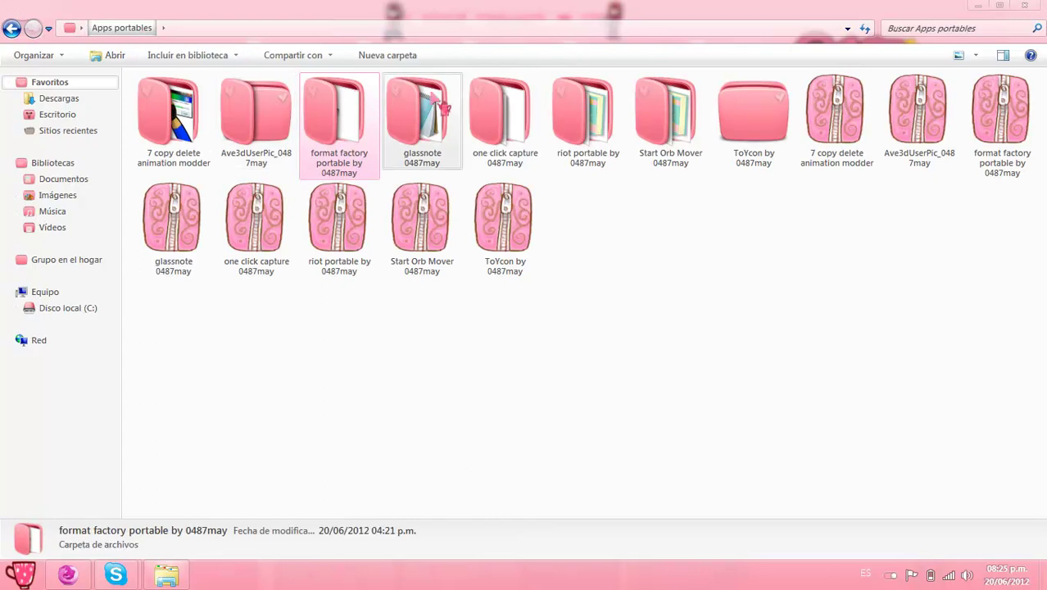
double_click(442, 103)
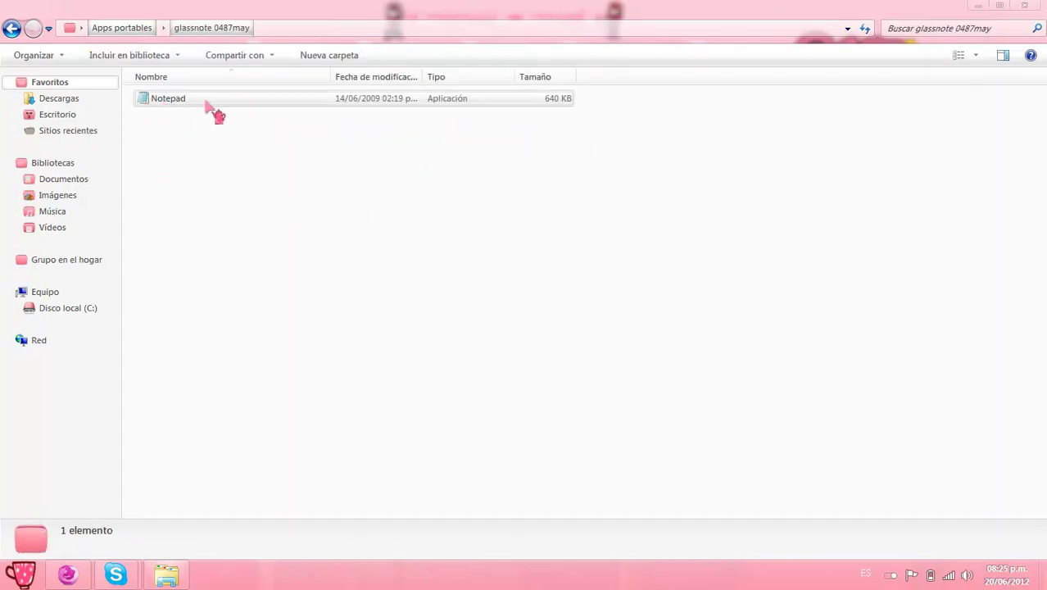
left_click(180, 105)
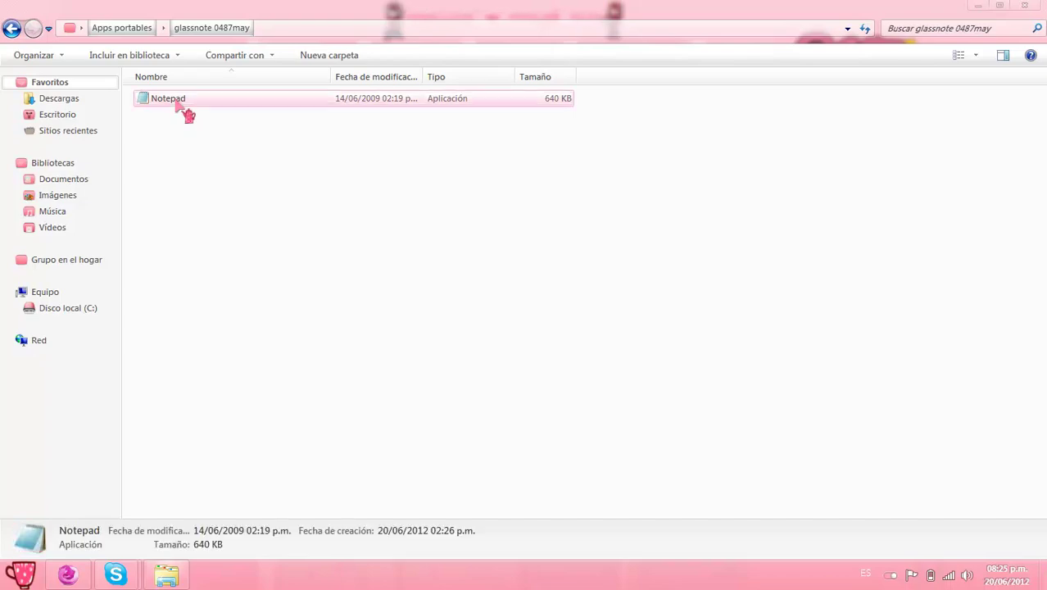
left_click(1000, 5)
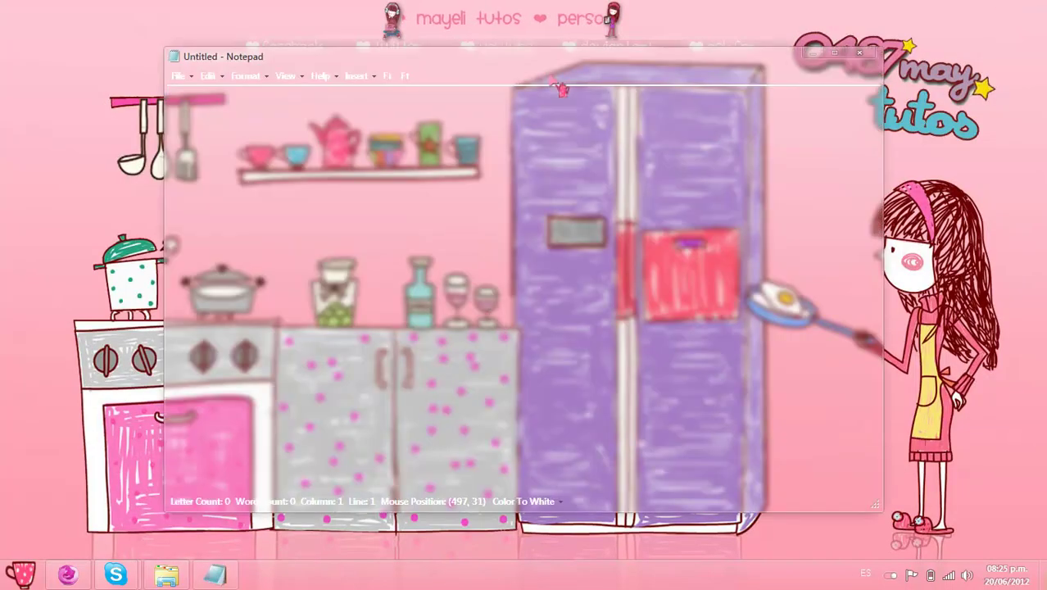
Move the transparent Notepad window across the desktop, enter the sample text "fghhhhh" and try highlighting it
left_click_drag(539, 72, 479, 72)
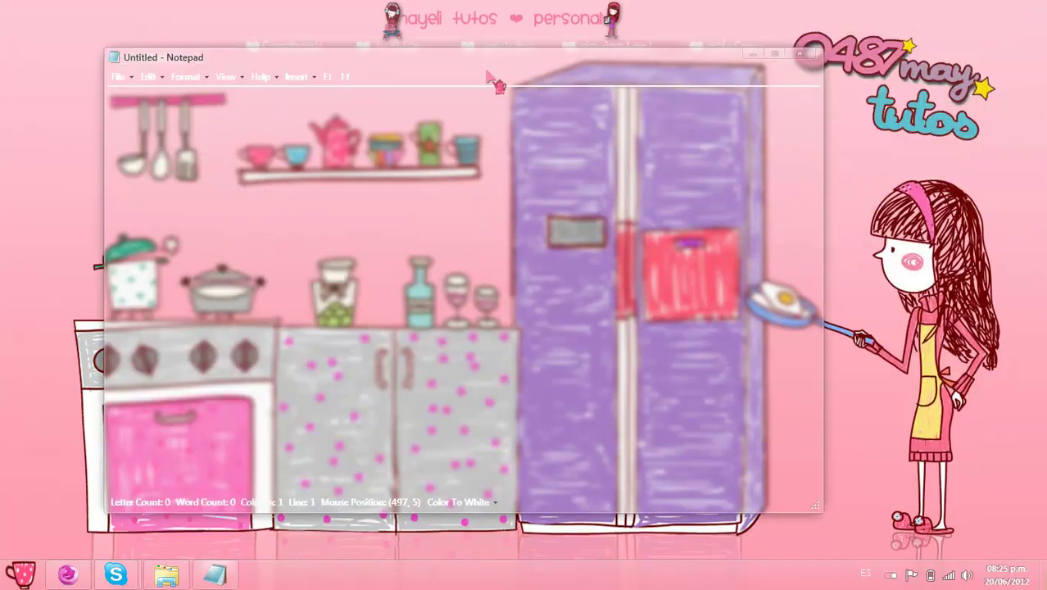
type("hhhhhh")
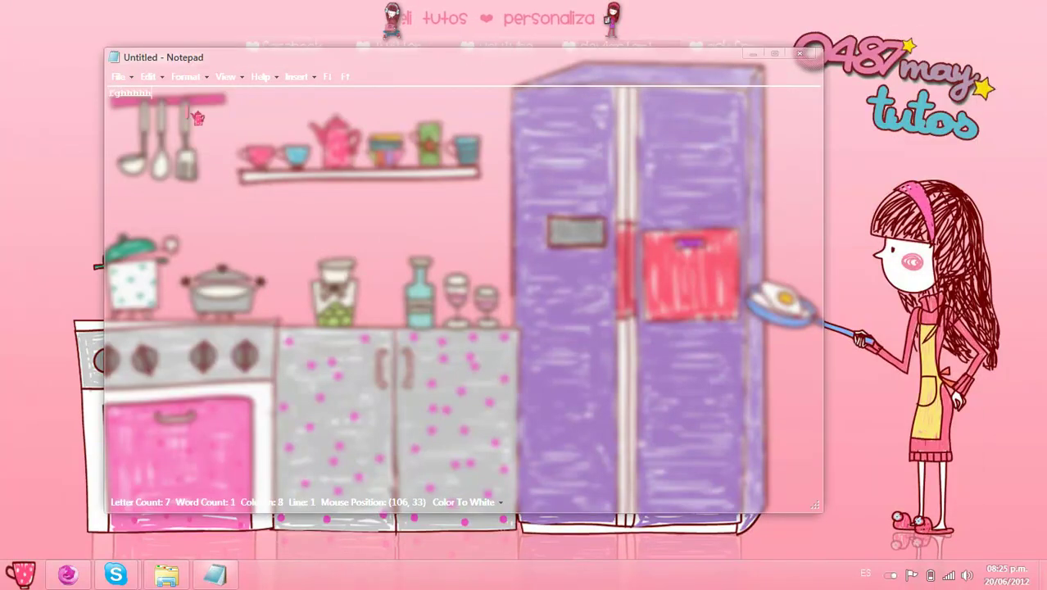
left_click_drag(197, 115, 90, 98)
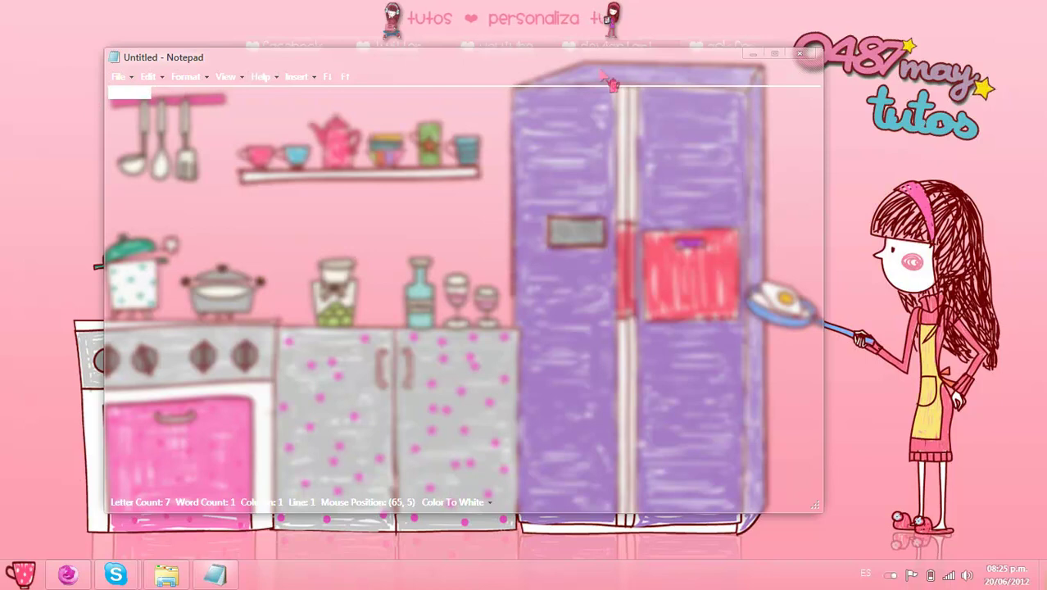
left_click_drag(715, 62, 719, 76)
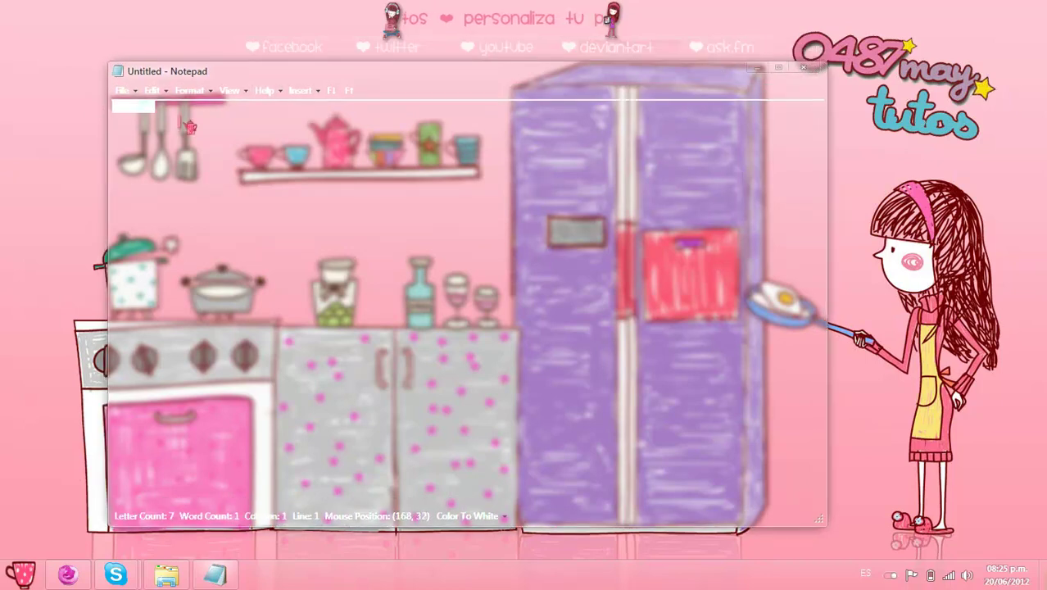
left_click(147, 115)
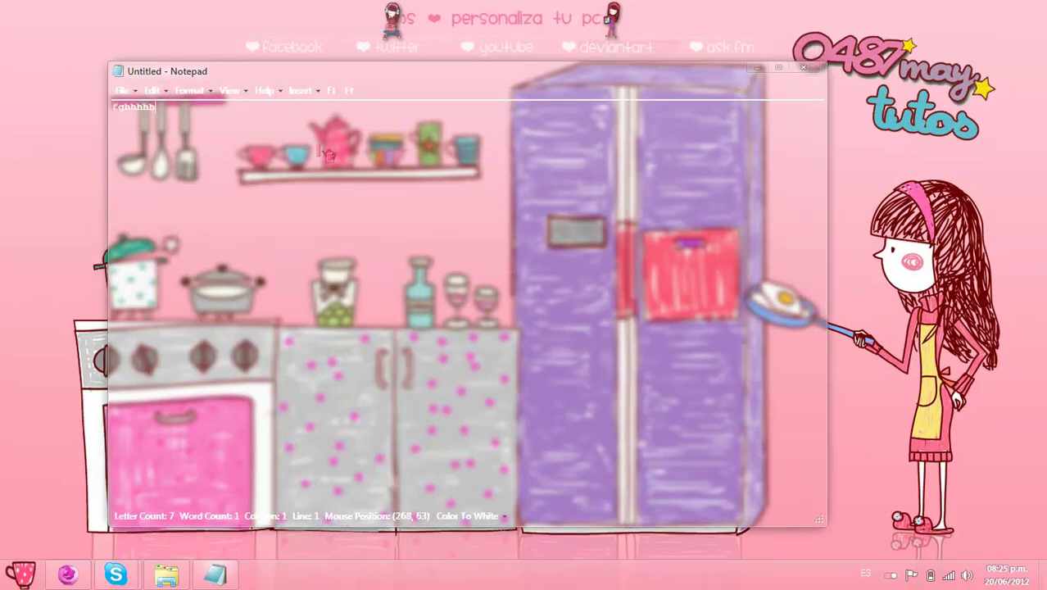
Close Notepad without saving the file and return to the Apps portables folder
left_click(804, 68)
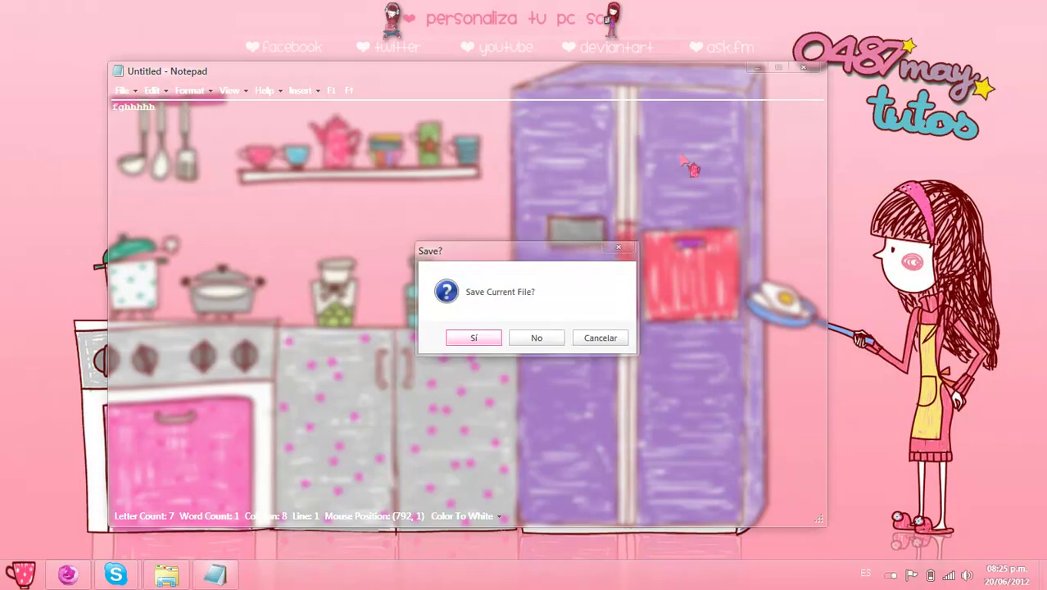
left_click(537, 338)
left_click(167, 574)
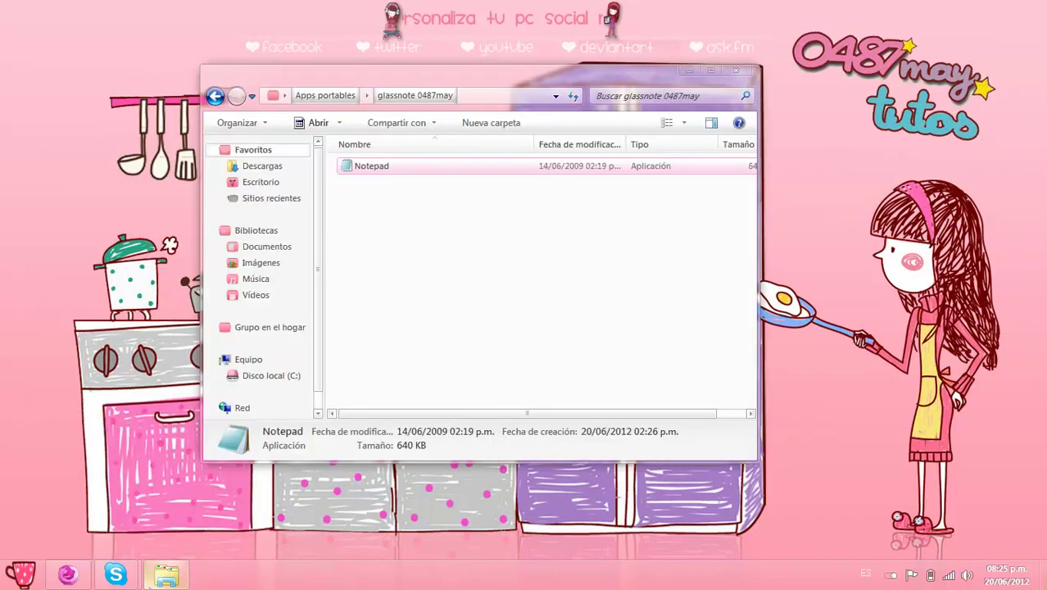
left_click(215, 96)
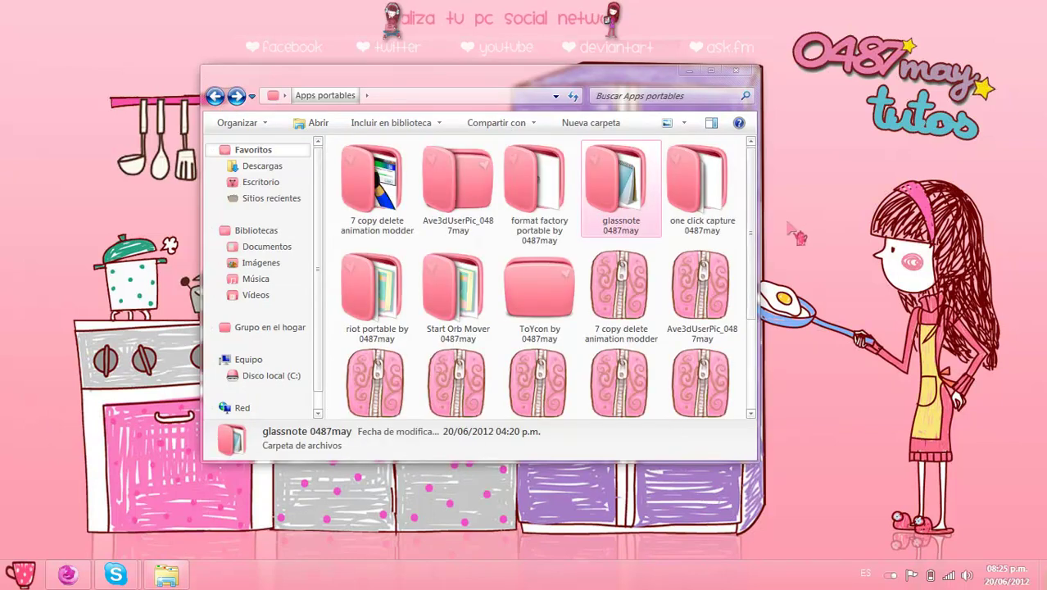
Open the one click capture 0487may folder and shift its window slightly on the desktop
scroll(737, 213, "down", 2)
scroll(737, 213, "up", 2)
left_click(727, 195)
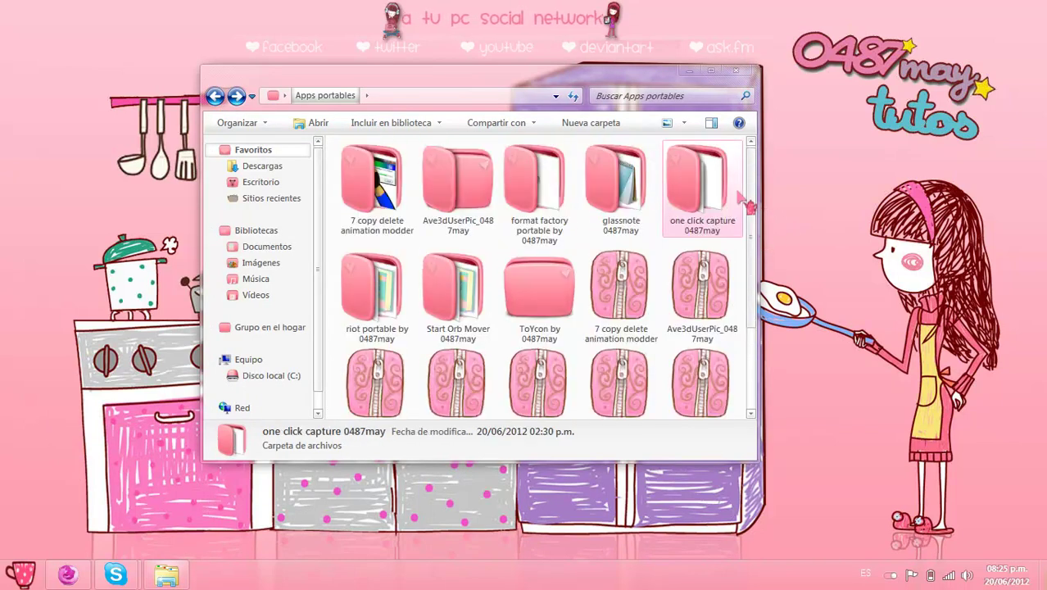
double_click(728, 195)
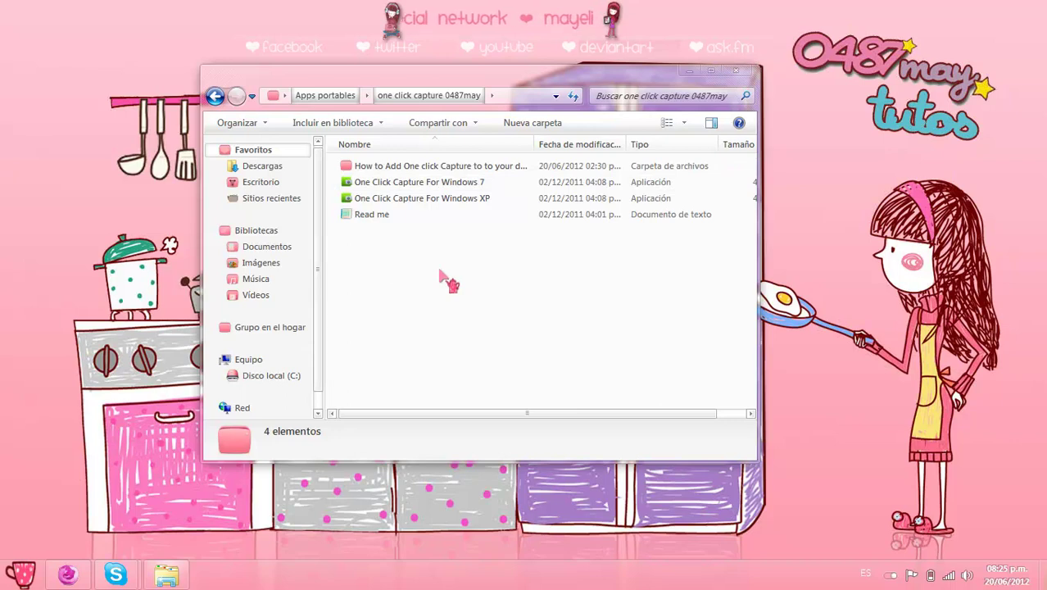
left_click_drag(454, 78, 442, 79)
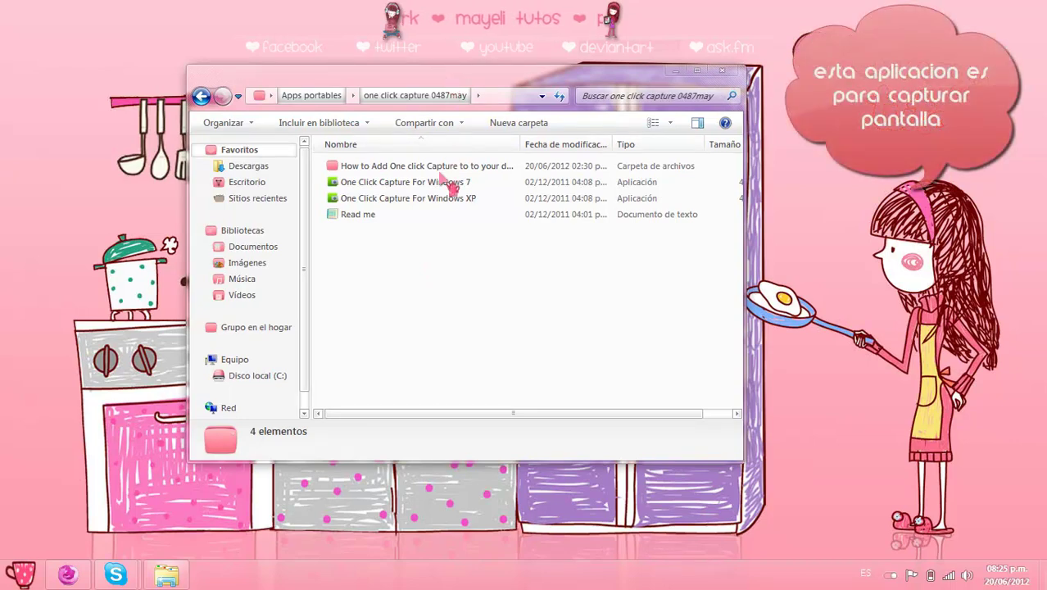
left_click(361, 203)
right_click(361, 204)
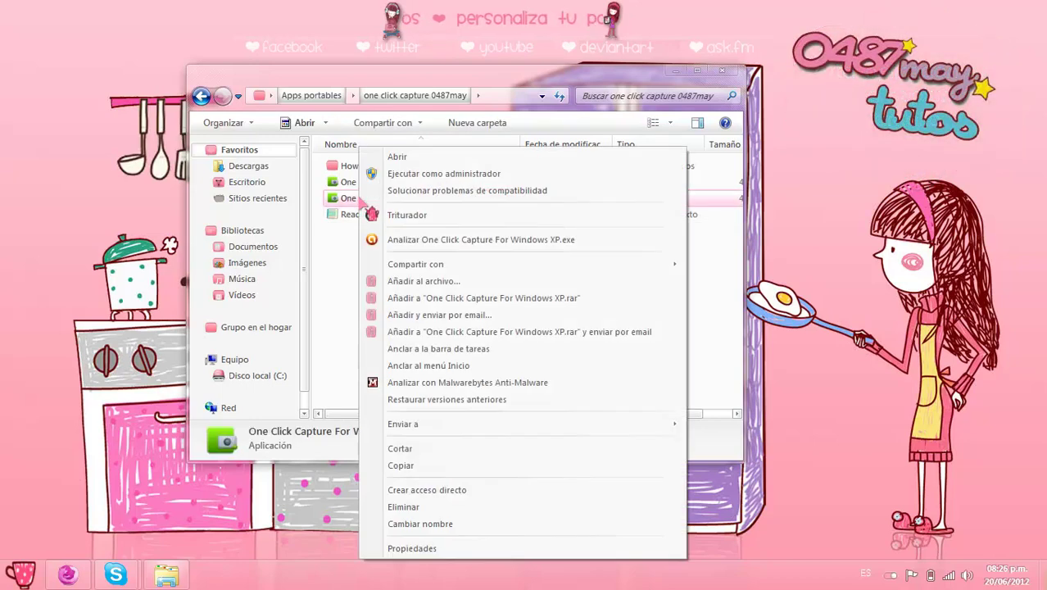
left_click(329, 264)
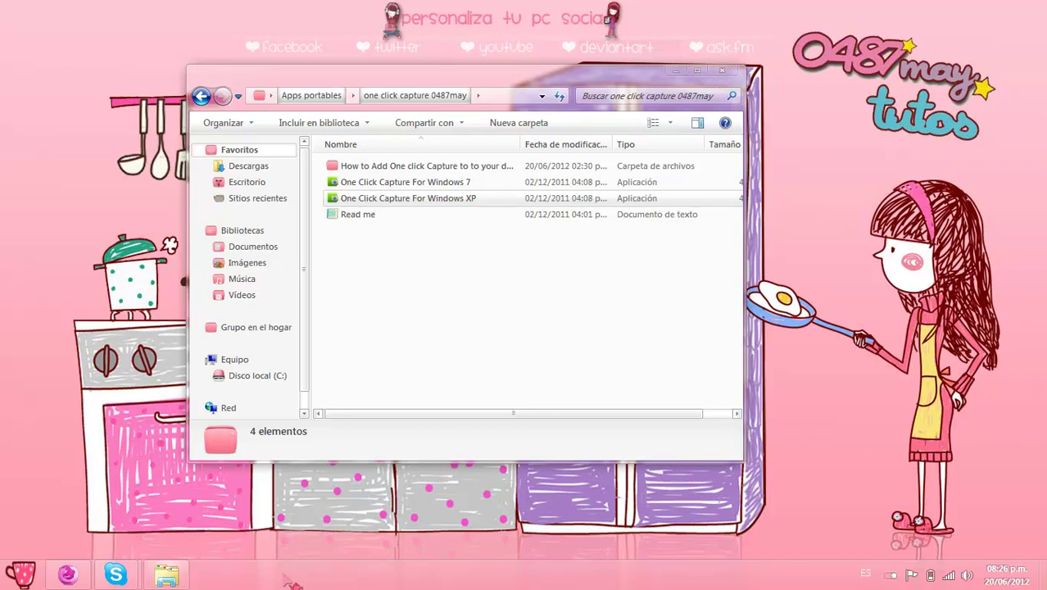
Run One Click Capture For Windows 7 to capture the screen, and cancel saving the image
left_click(399, 183)
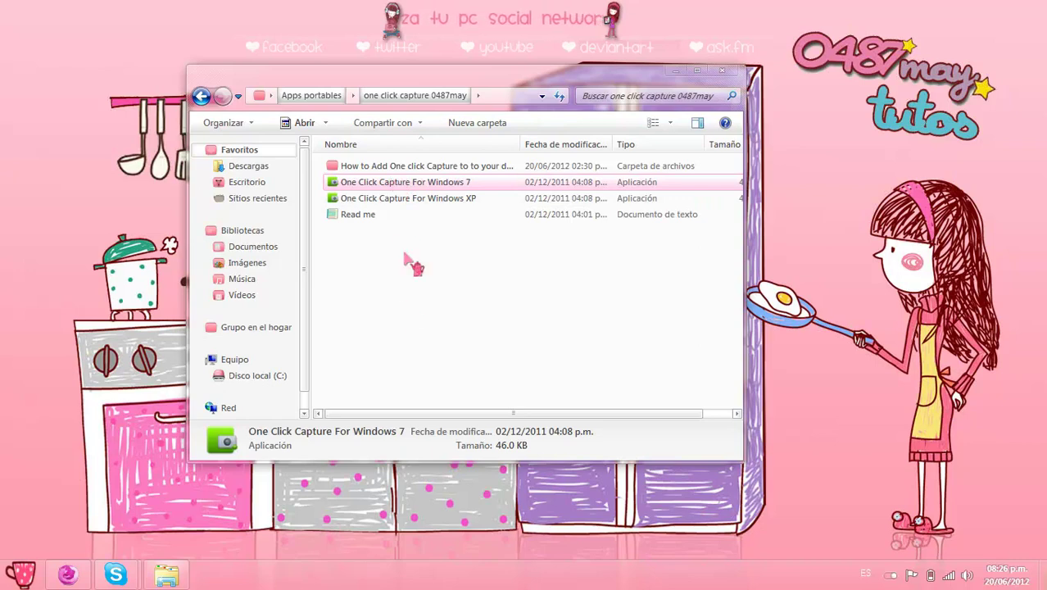
double_click(414, 185)
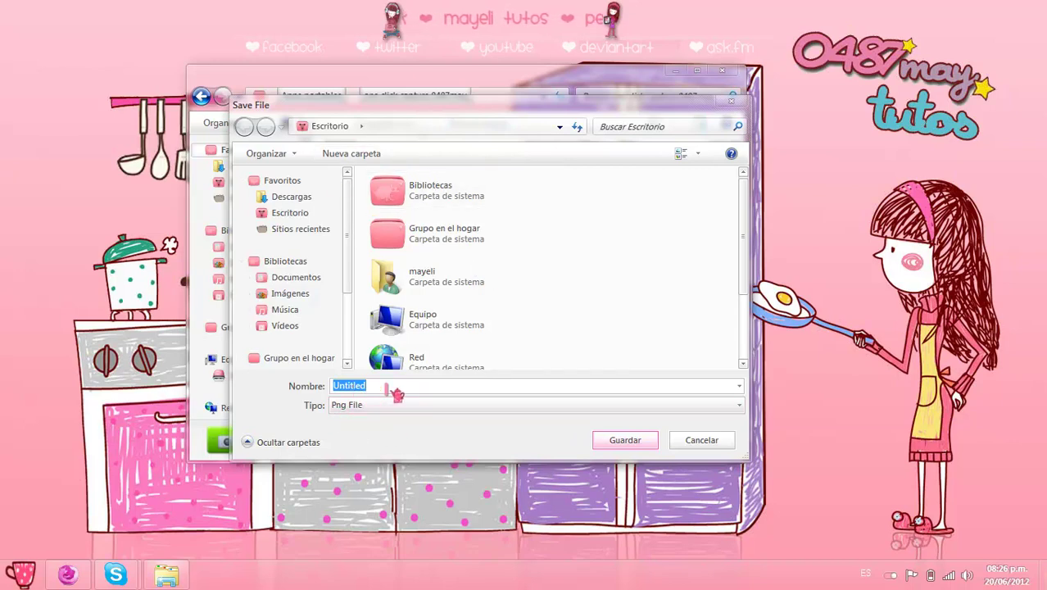
left_click(702, 442)
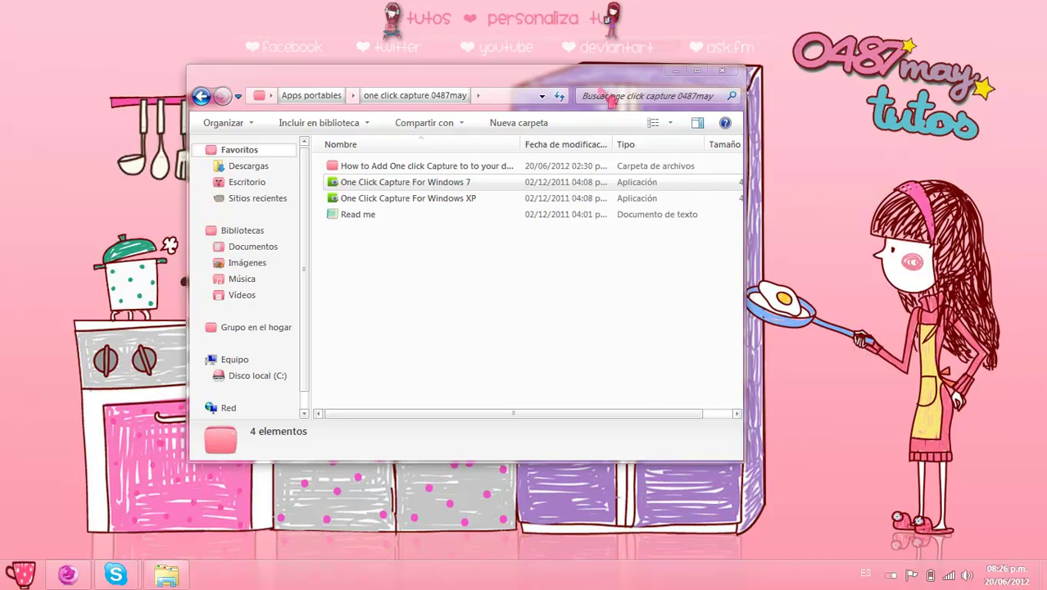
Reposition the folder window and open the Watch me First image from the subfolder on adding One click Capture to the desktop
left_click_drag(599, 89, 596, 107)
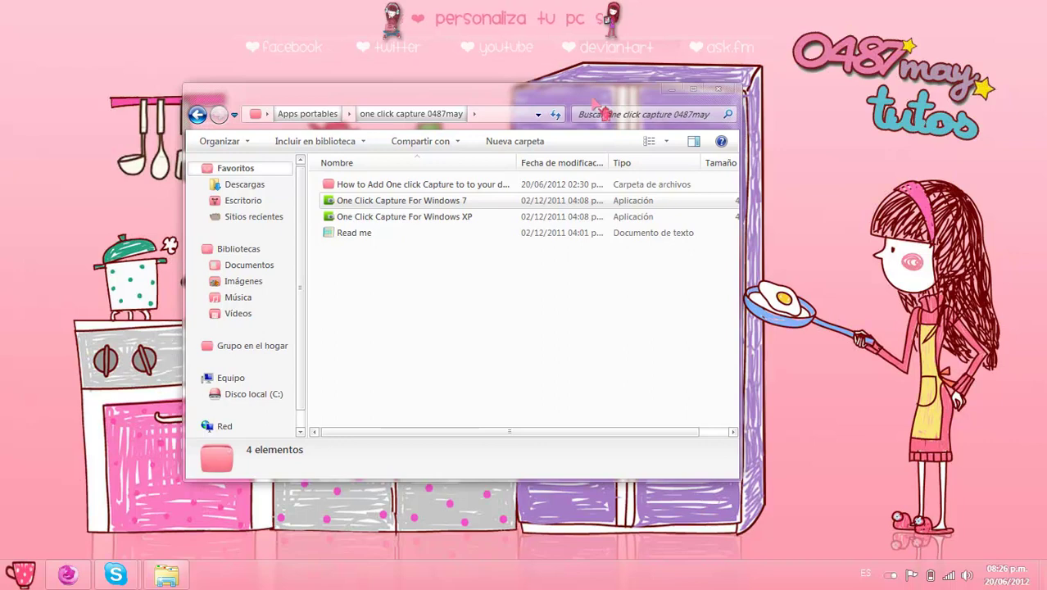
left_click_drag(597, 108, 612, 109)
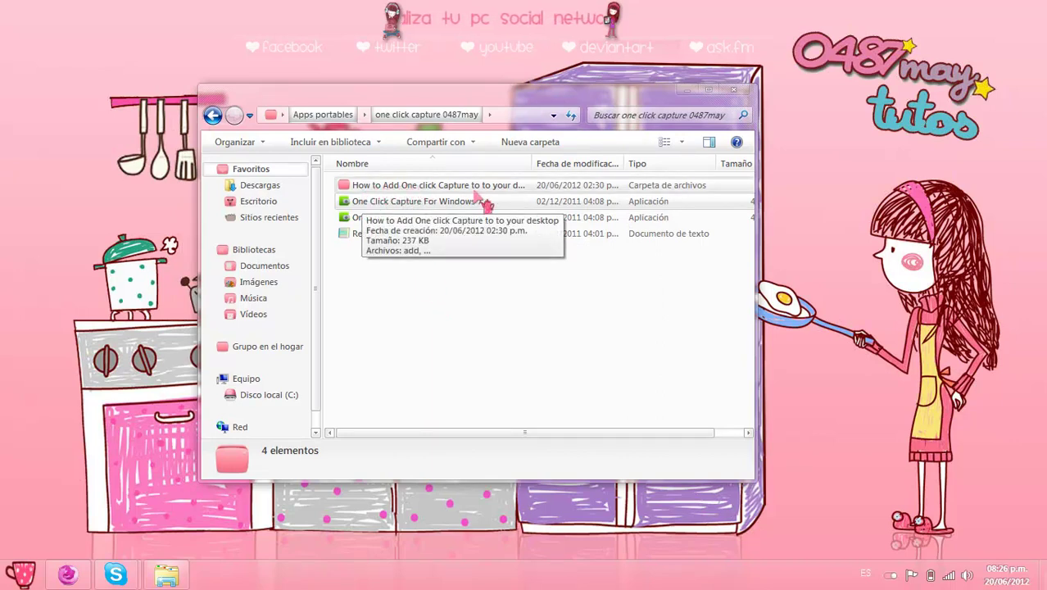
double_click(533, 195)
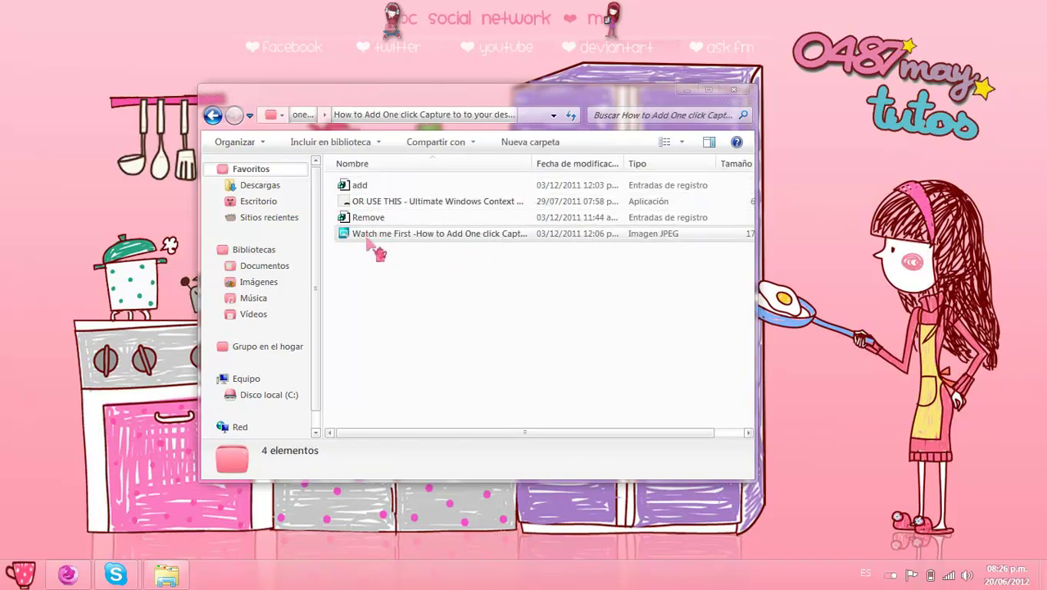
left_click(394, 237)
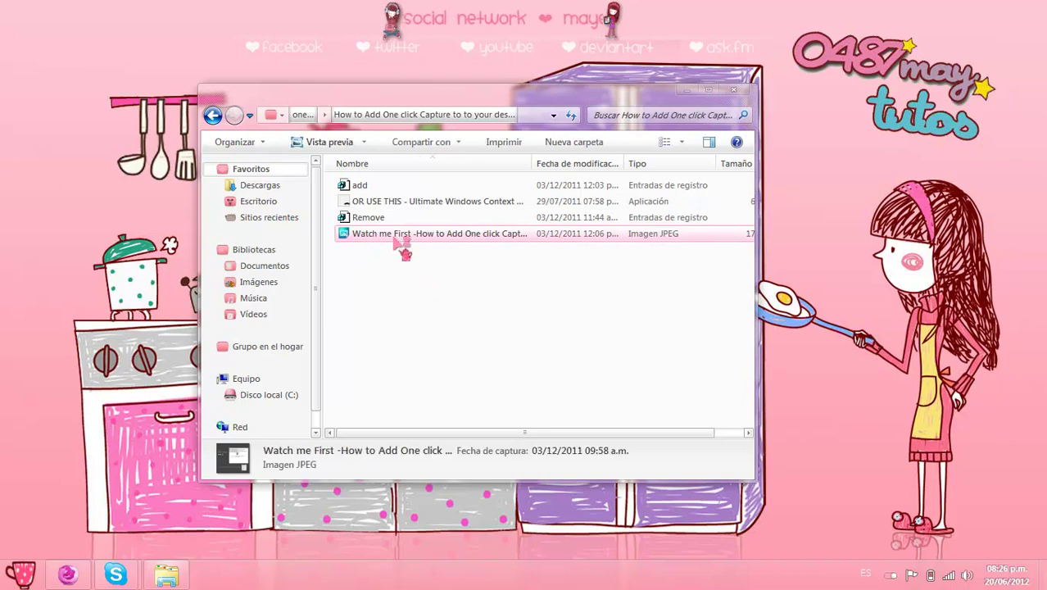
double_click(394, 238)
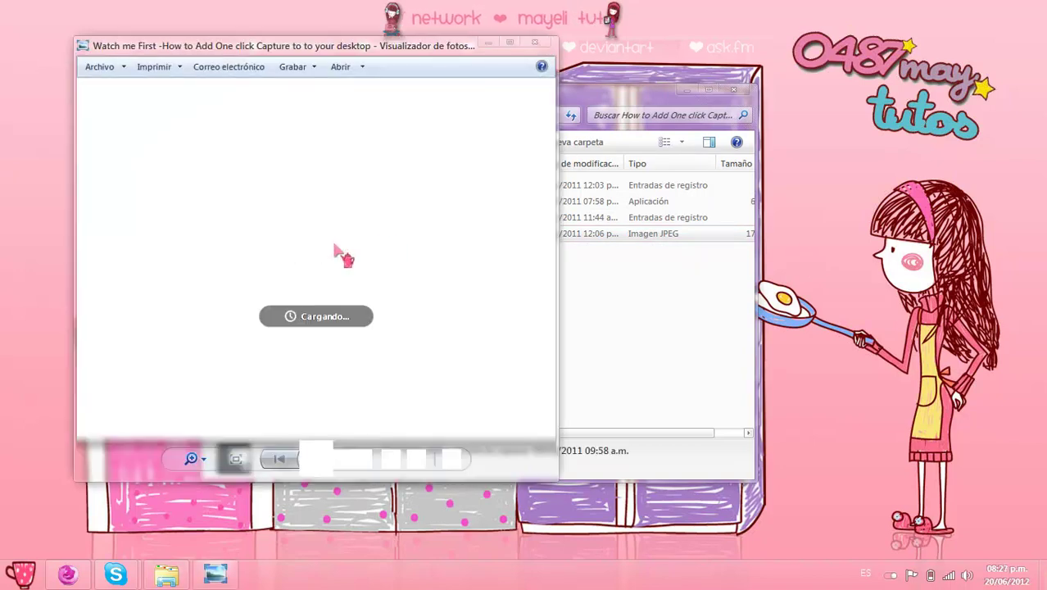
Examine the desktop's context options alongside the guide image and close the photo viewer
right_click(860, 152)
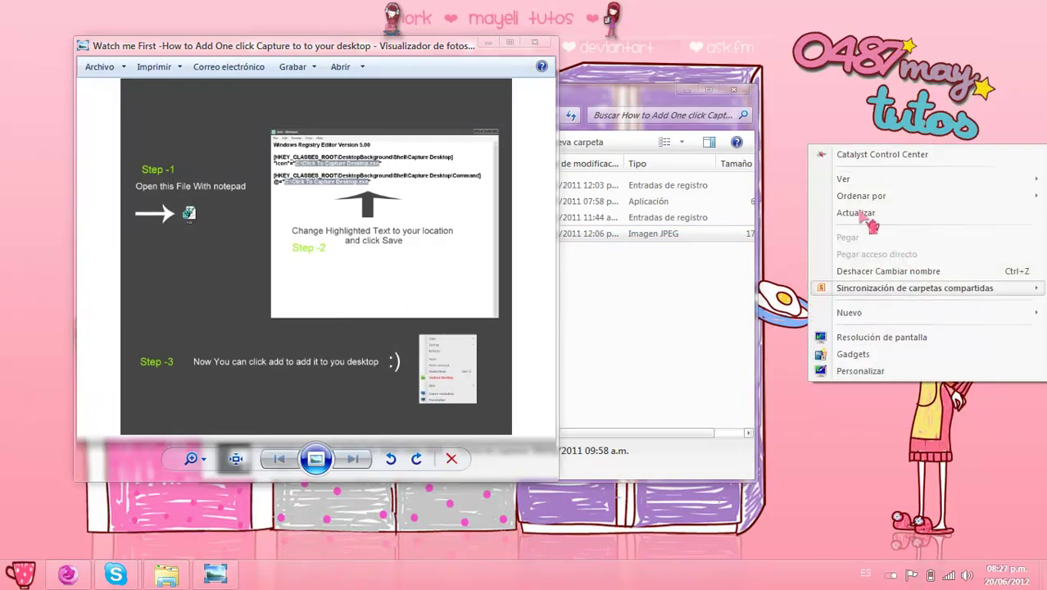
left_click(305, 185)
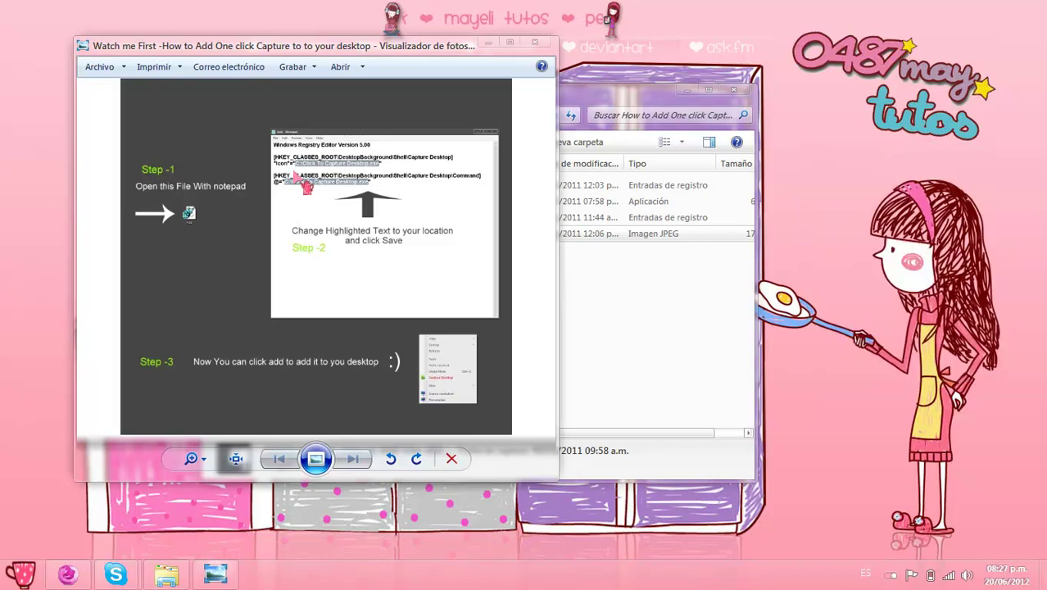
left_click(536, 46)
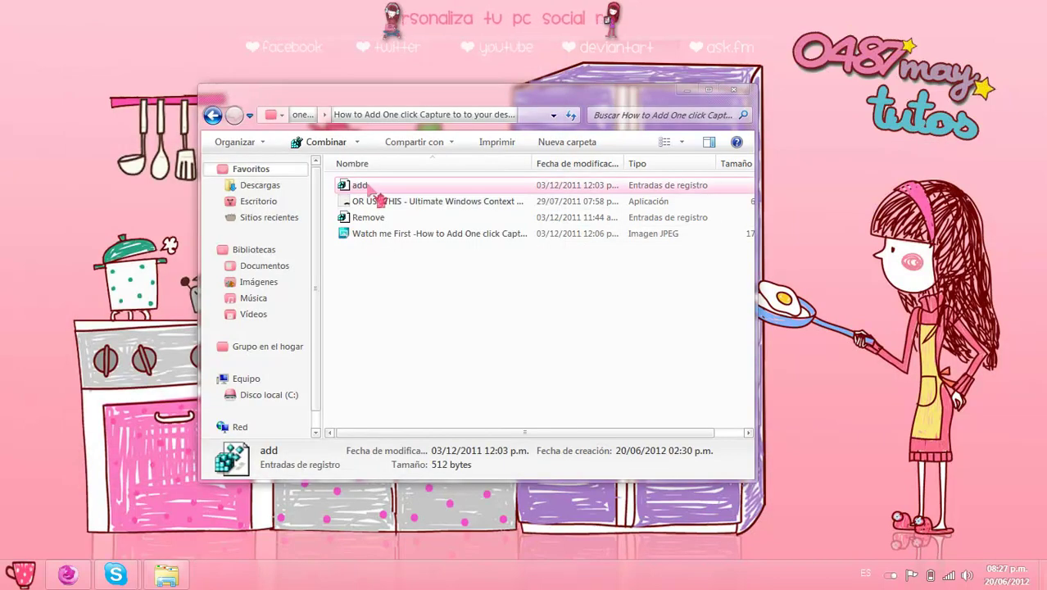
Review the add and Remove registry files in the folder and check where the desktop's context options would hold the entry
left_click(396, 300)
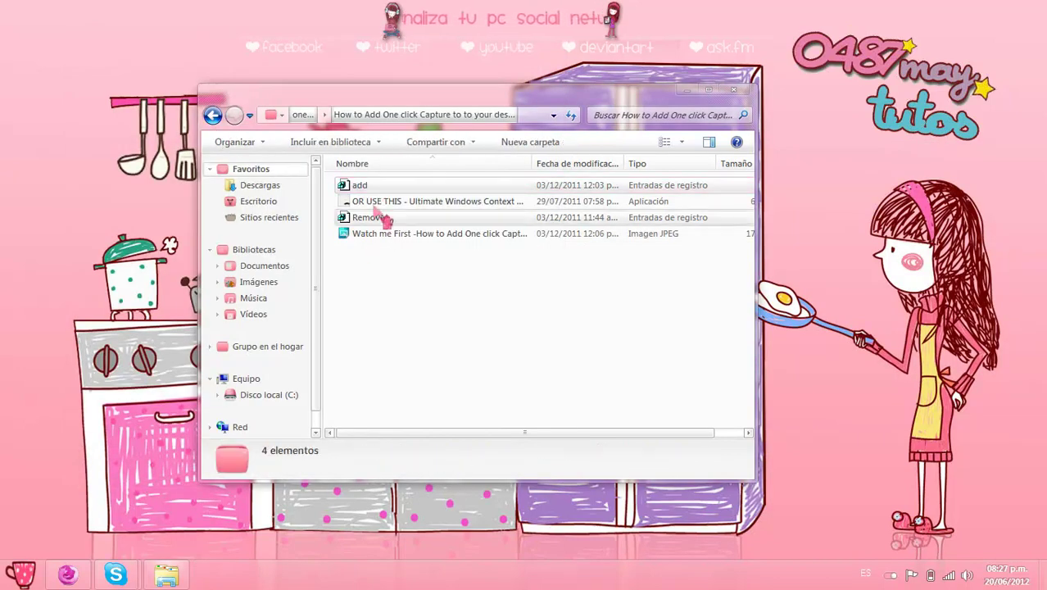
right_click(809, 185)
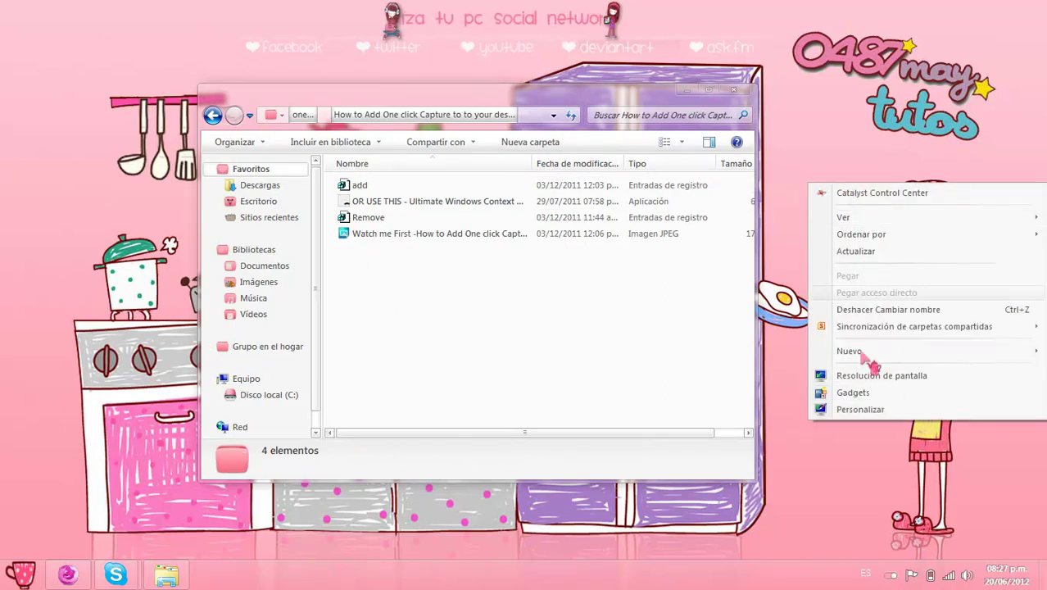
left_click(448, 315)
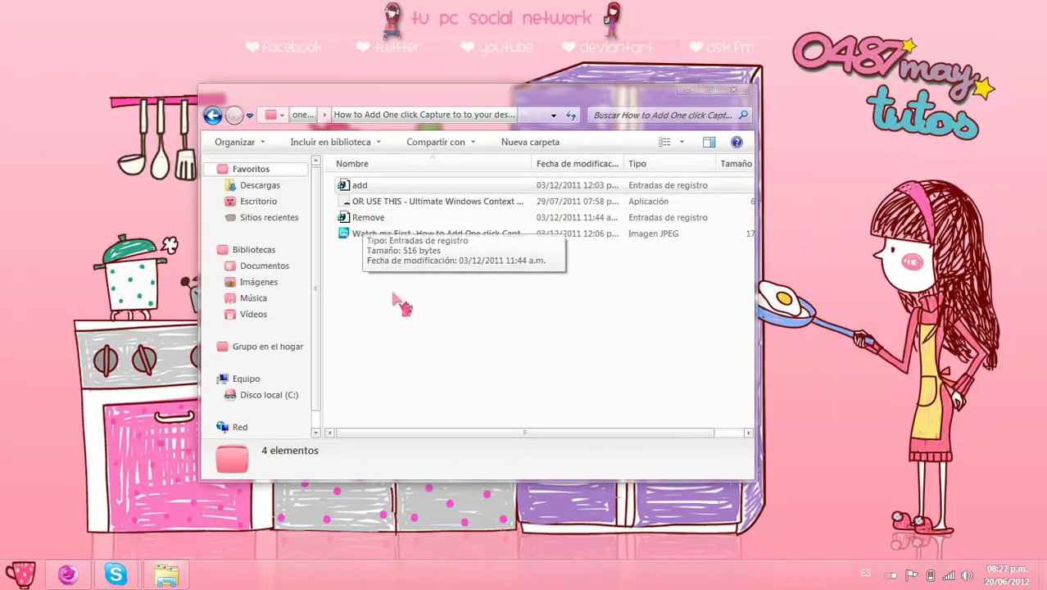
Close the current folder window, reopen Apps portables maximized, and open the riot portable by 0487may subfolder
left_click(735, 92)
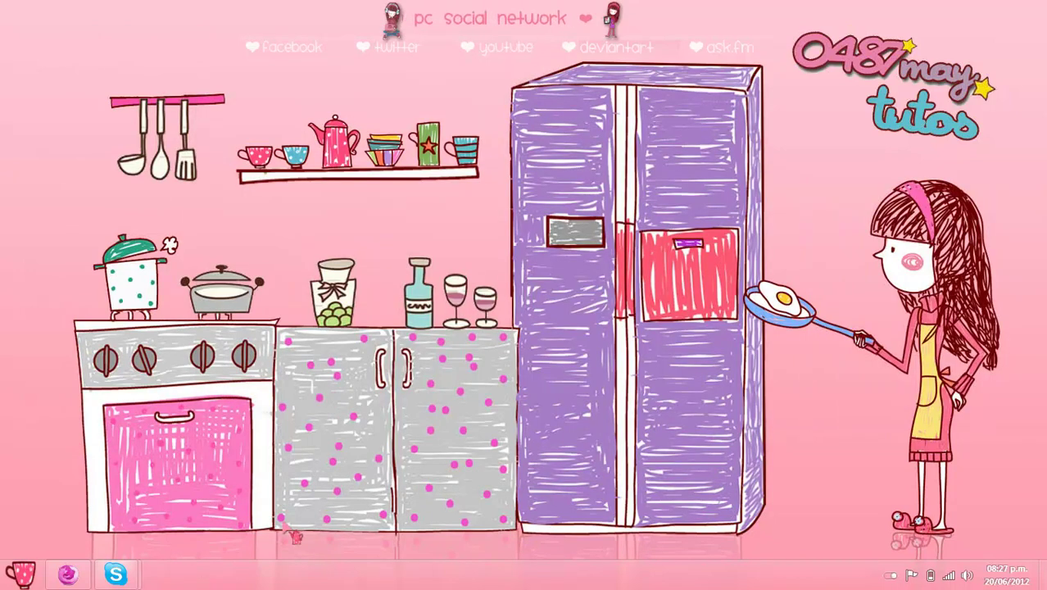
double_click(333, 141)
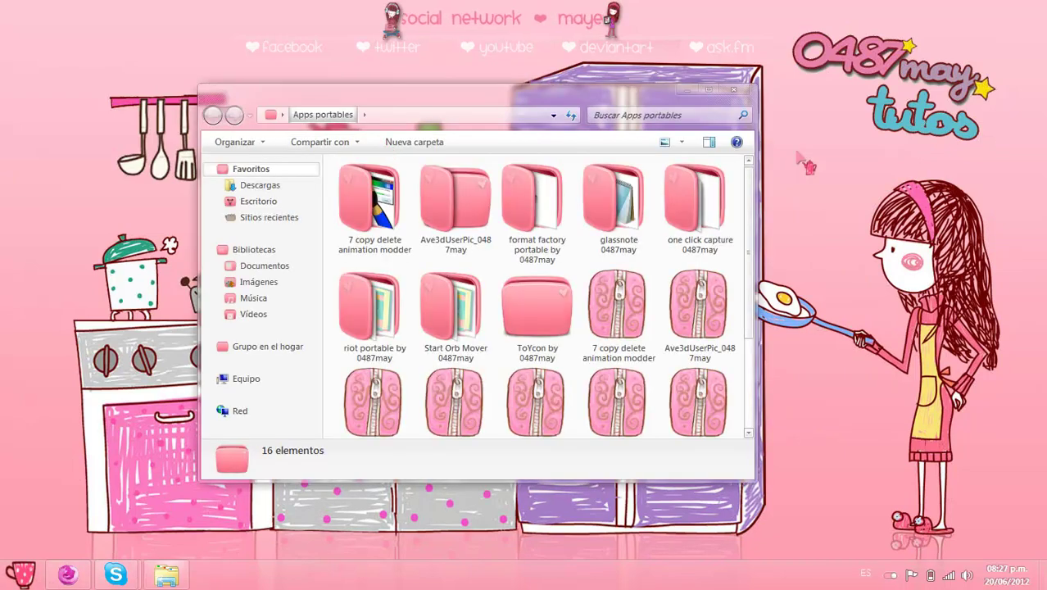
left_click(710, 89)
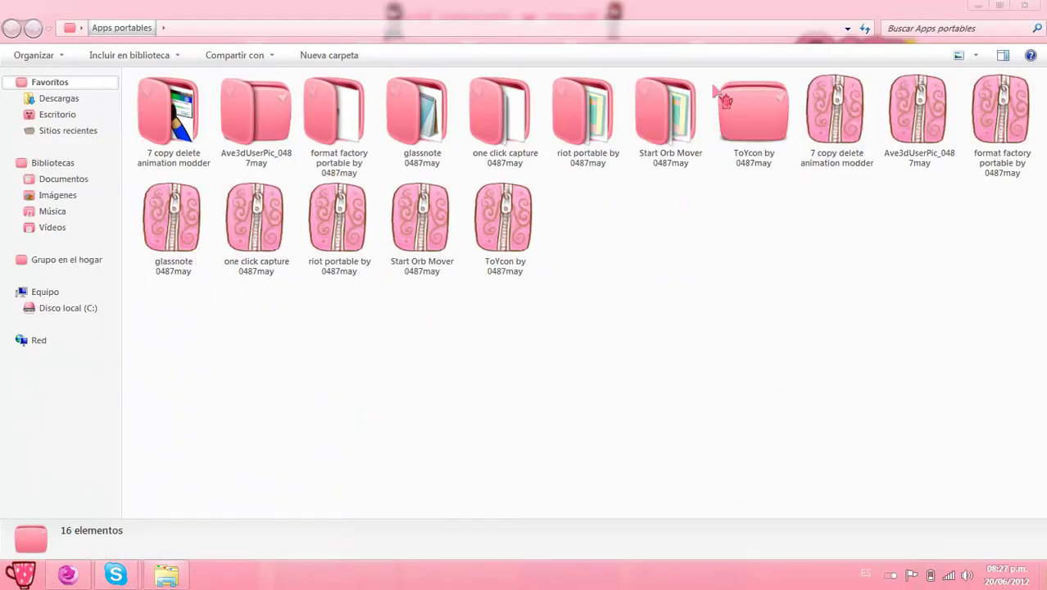
double_click(601, 148)
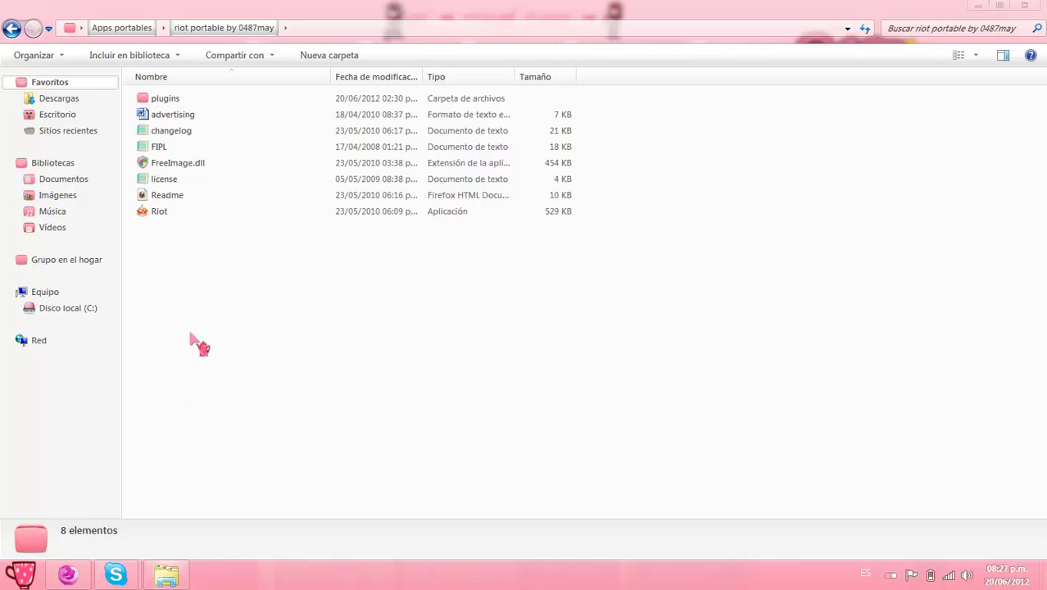
Run the Riot application as administrator and close the folder window
mouse_move(199, 297)
left_mouse_down()
mouse_move(281, 374)
mouse_move(586, 464)
mouse_move(741, 470)
left_mouse_up()
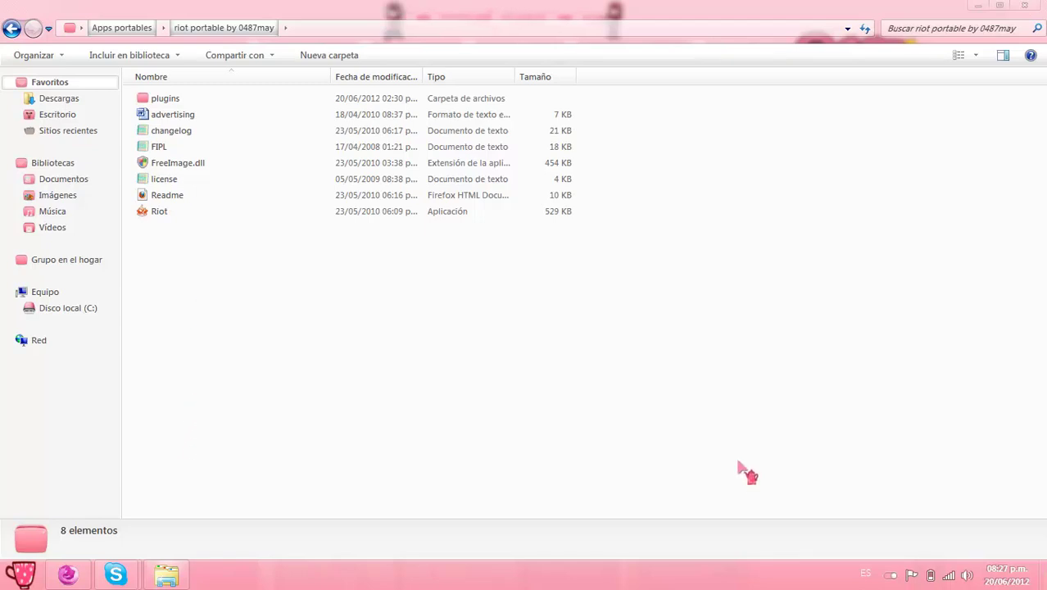
left_click_drag(141, 244, 871, 504)
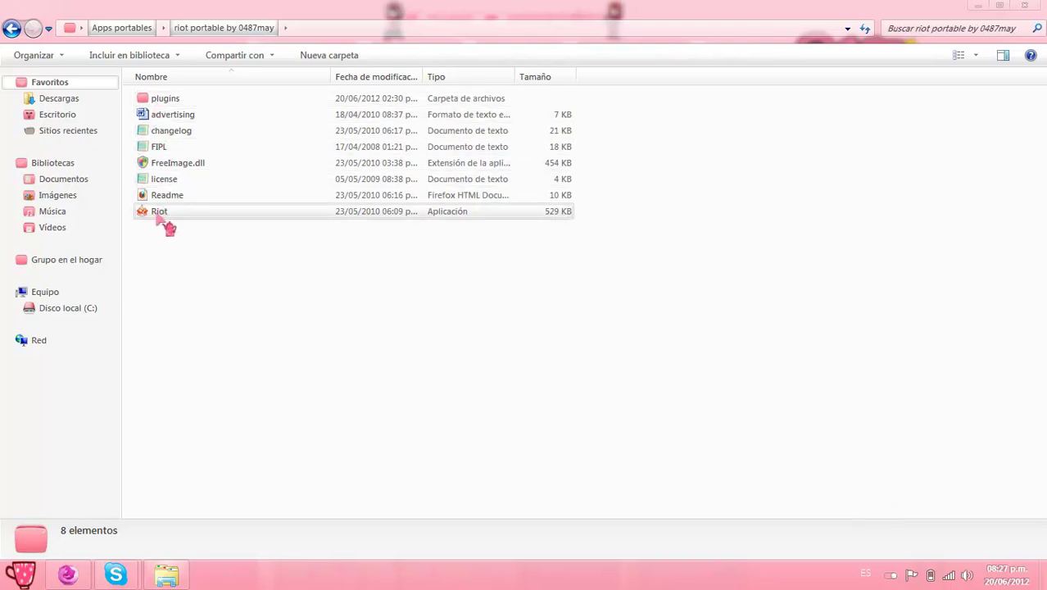
mouse_move(159, 219)
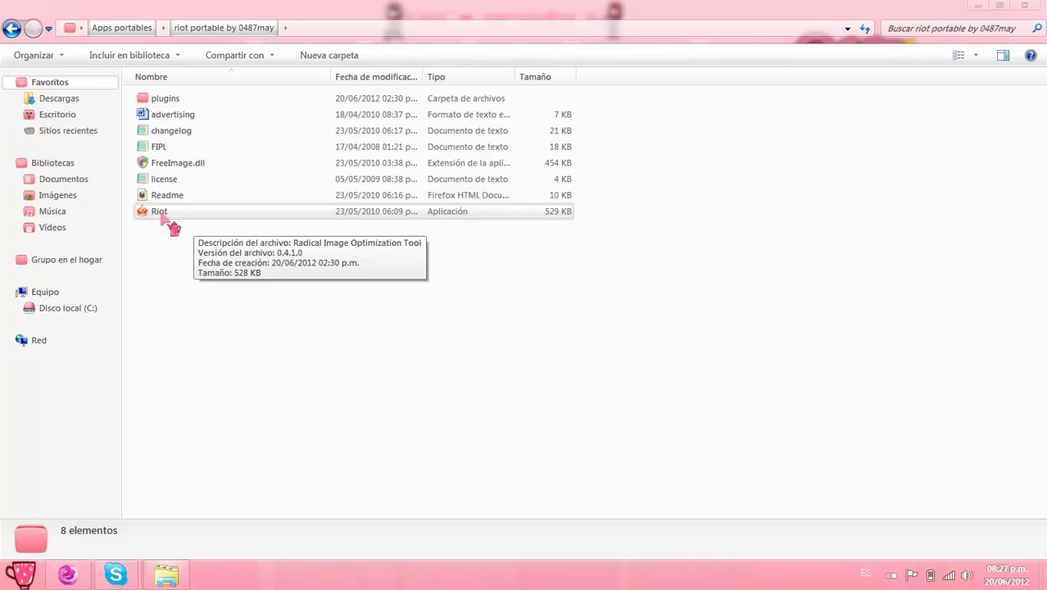
right_click(164, 218)
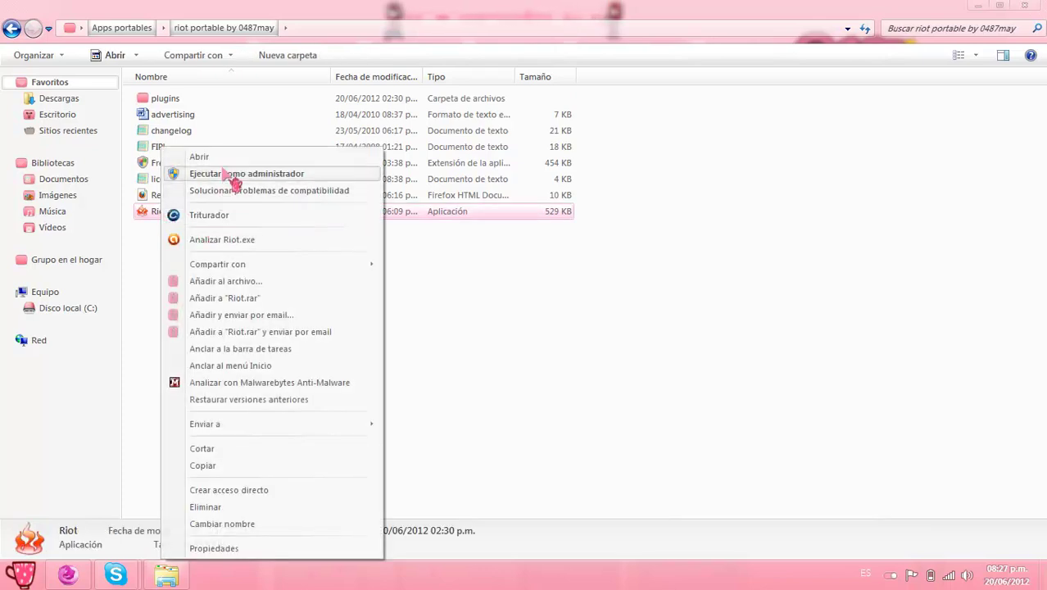
left_click(234, 174)
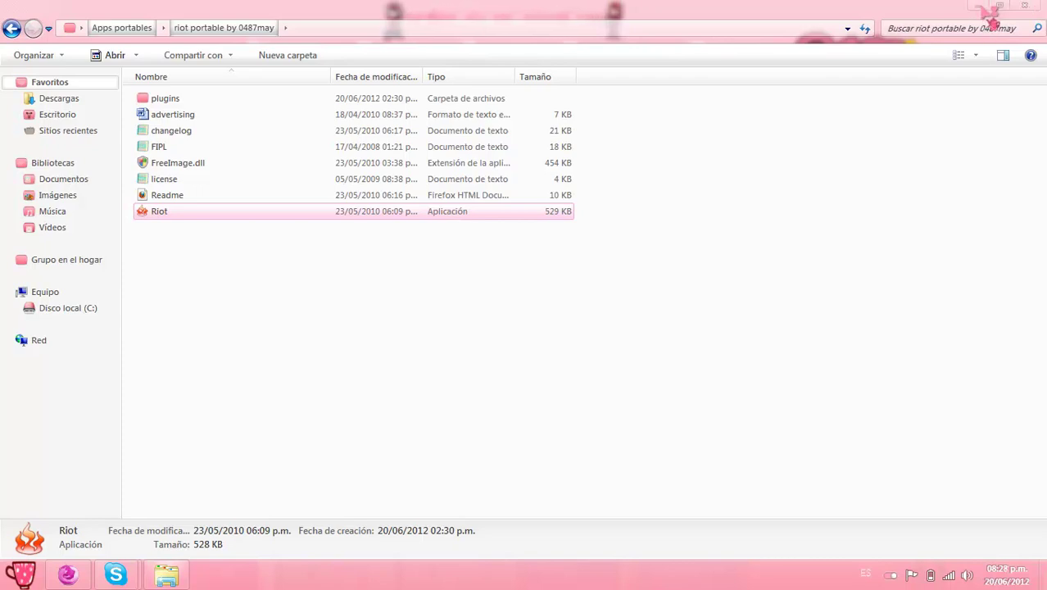
key("alt+F4")
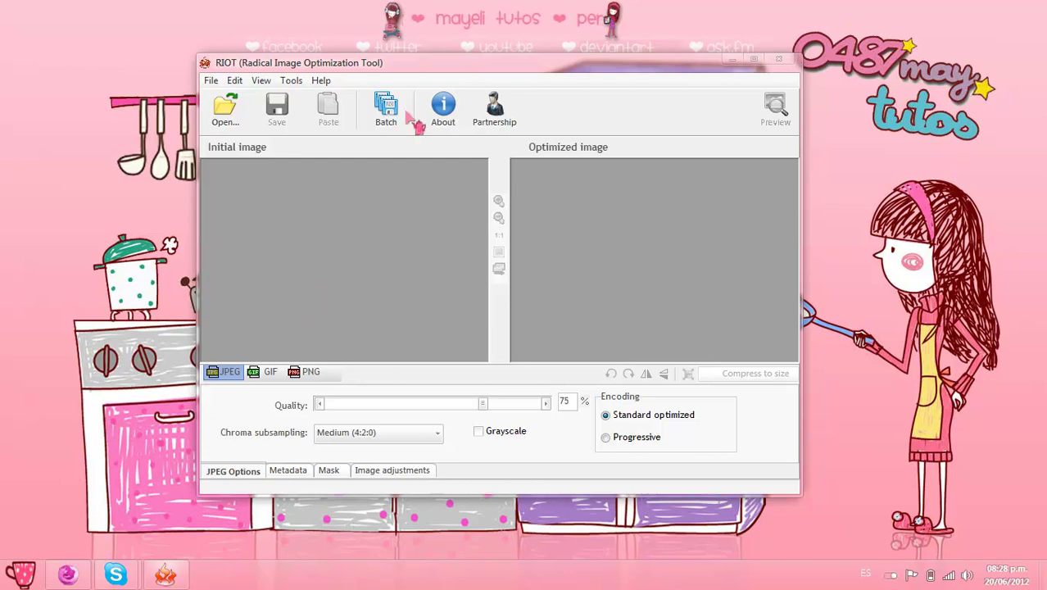
Reposition the RIOT window on the desktop and switch the output format to PNG
left_click_drag(408, 64, 407, 79)
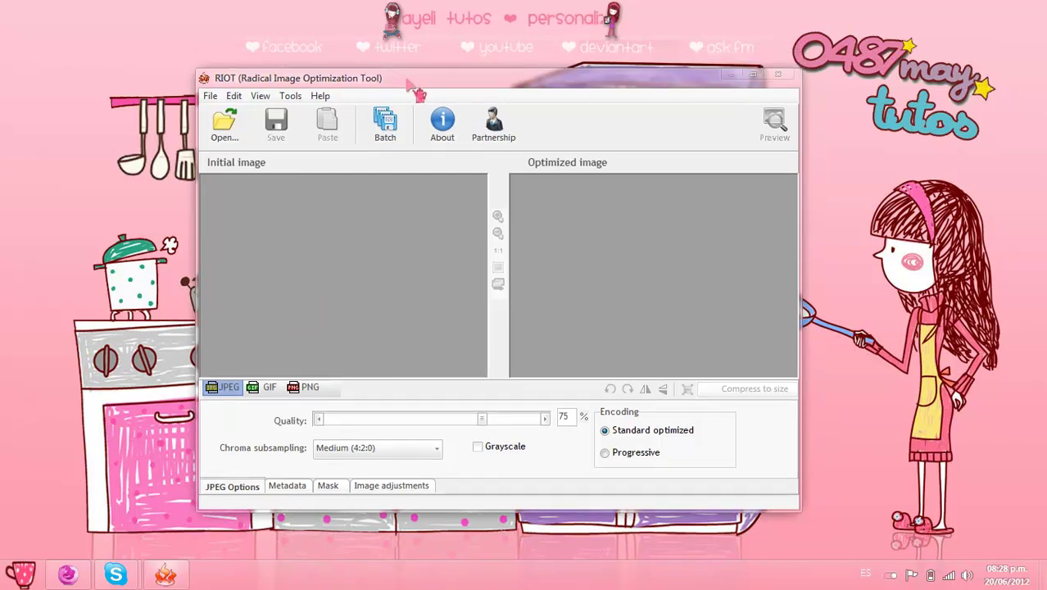
left_click_drag(418, 94, 426, 94)
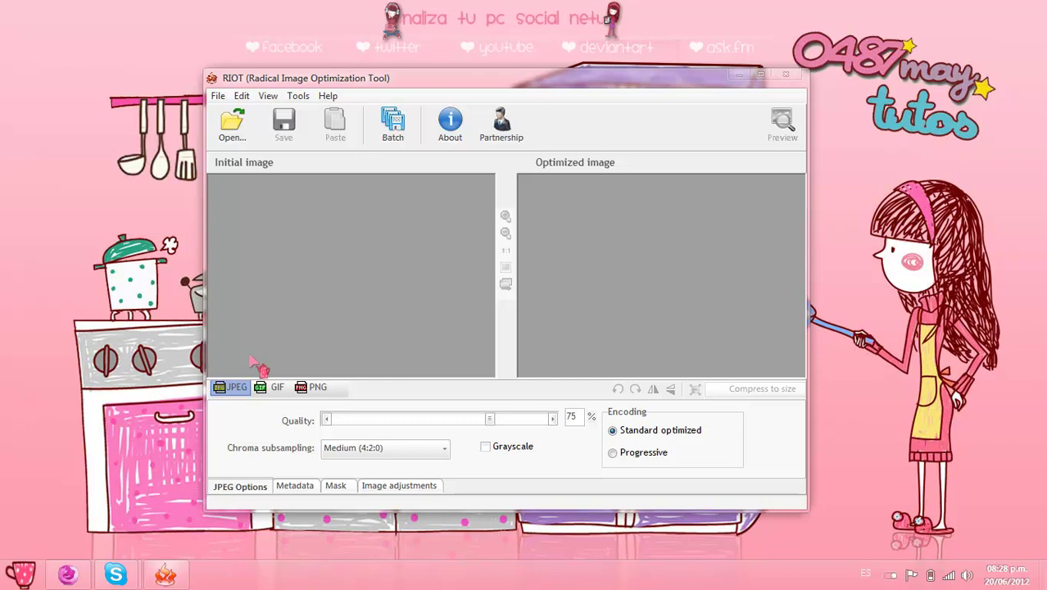
left_click_drag(406, 84, 396, 87)
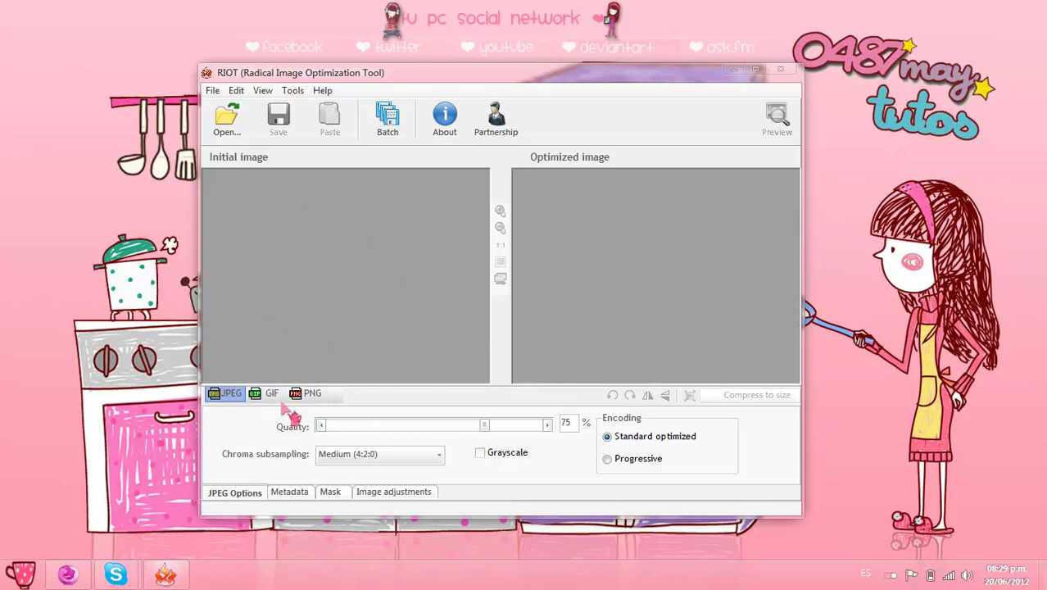
left_click(316, 396)
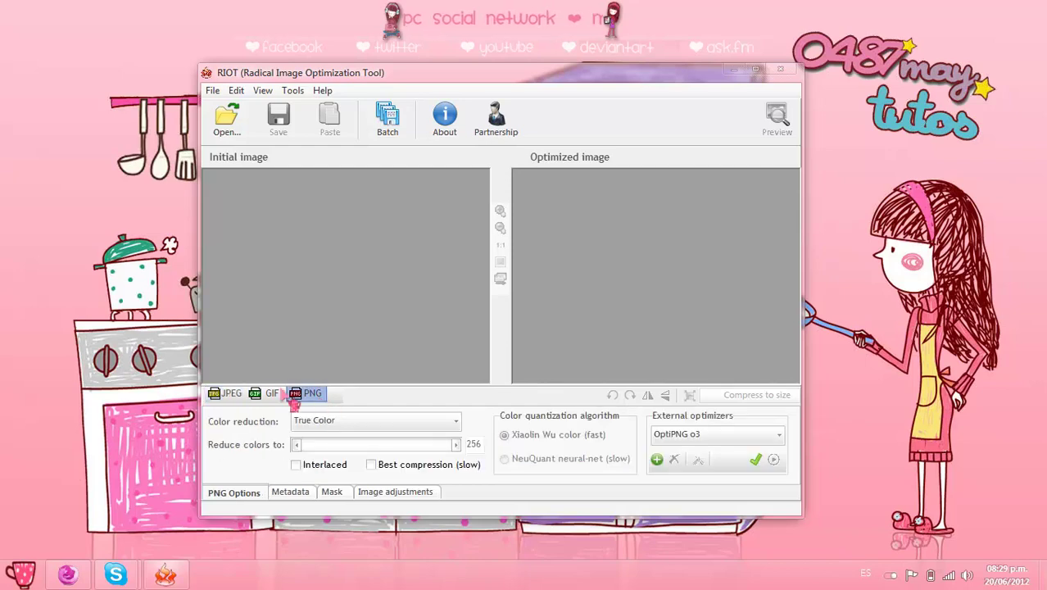
Open the birthday cake image 001 from the 004birthdayset folder, going through PNG GRAN TAMAÑO in the Imágenes library
left_click(235, 135)
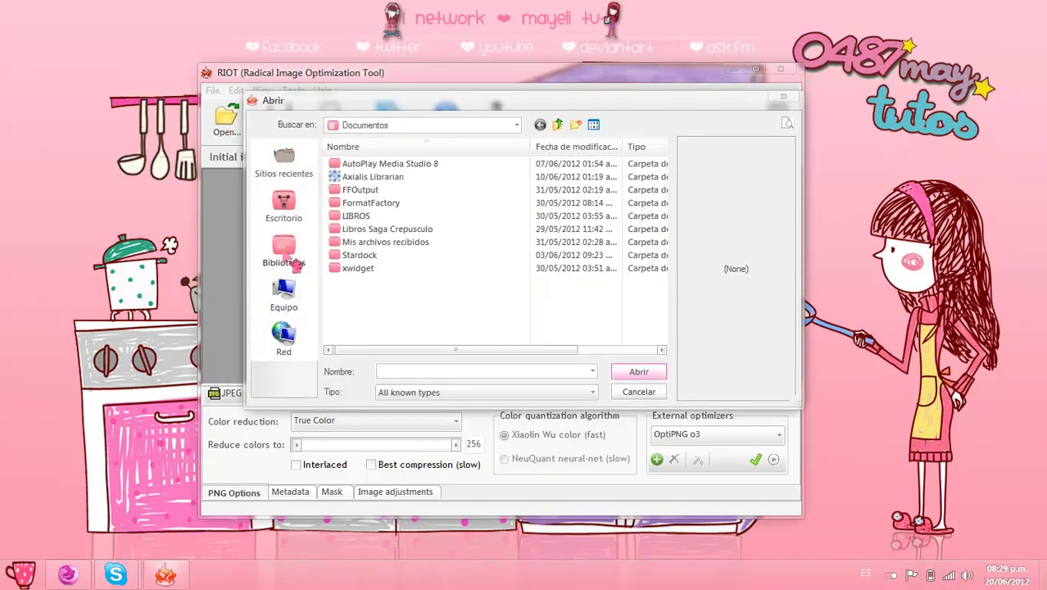
left_click(287, 256)
double_click(525, 174)
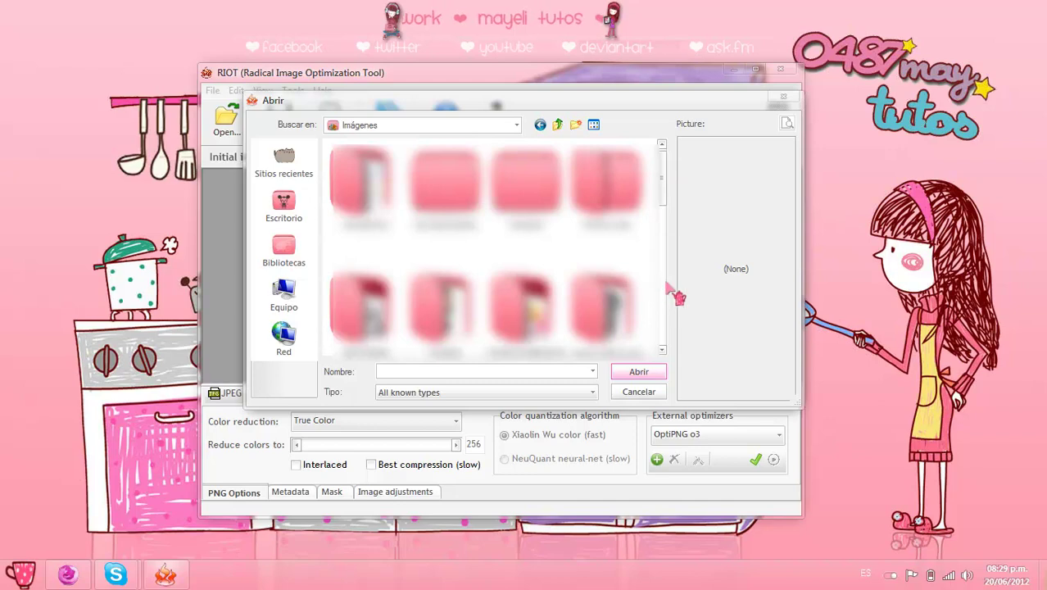
scroll(676, 297, "down", 5)
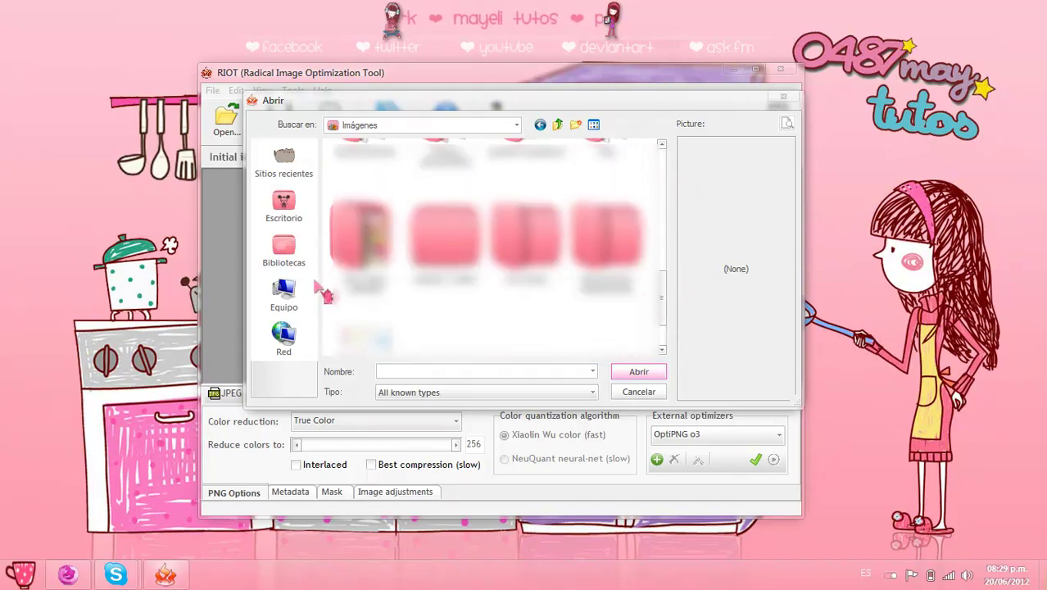
double_click(360, 242)
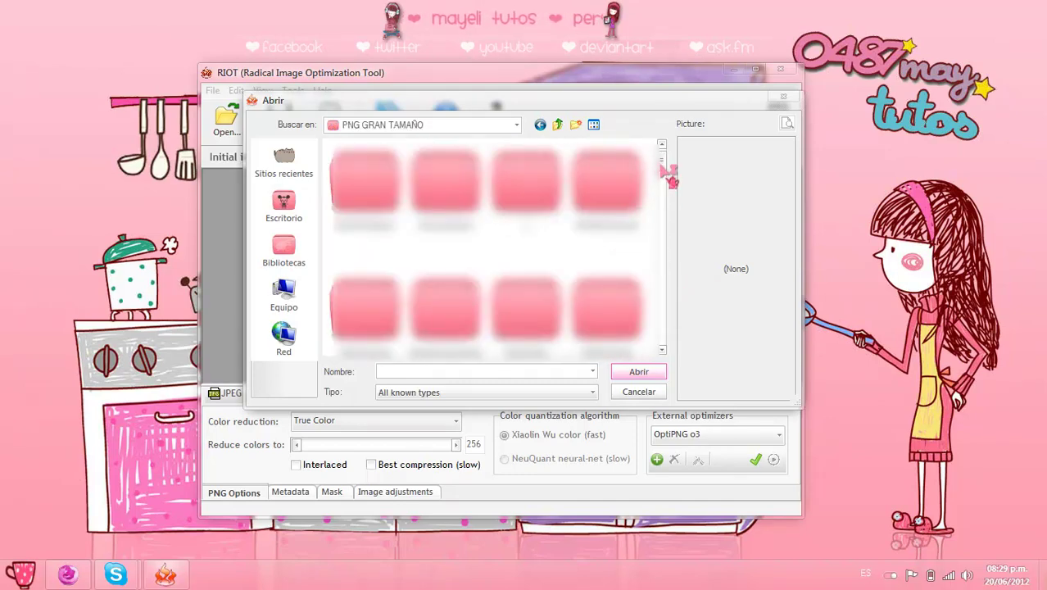
left_click_drag(664, 170, 665, 205)
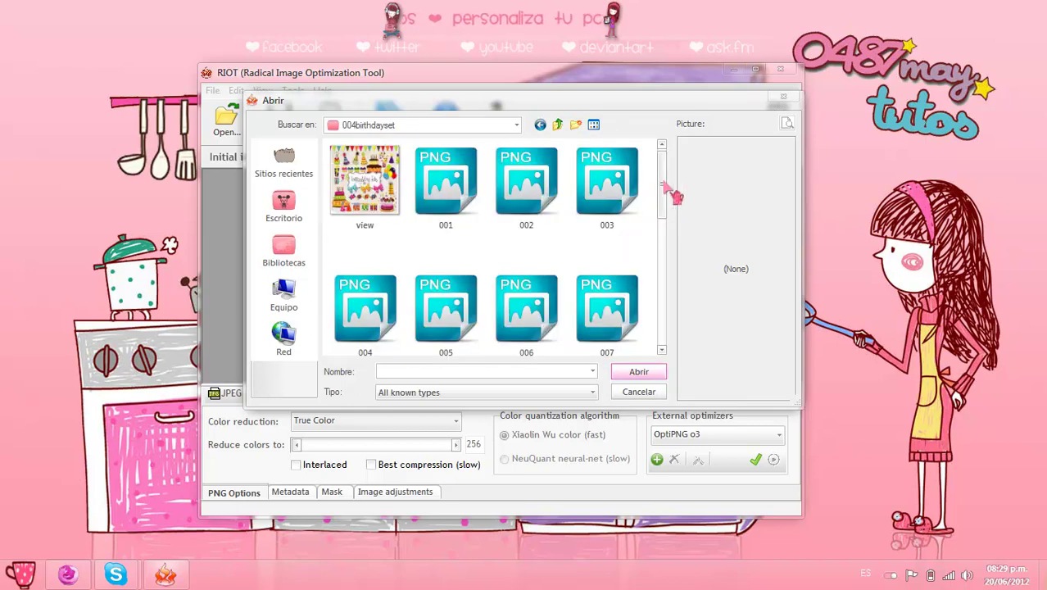
left_click_drag(666, 187, 668, 220)
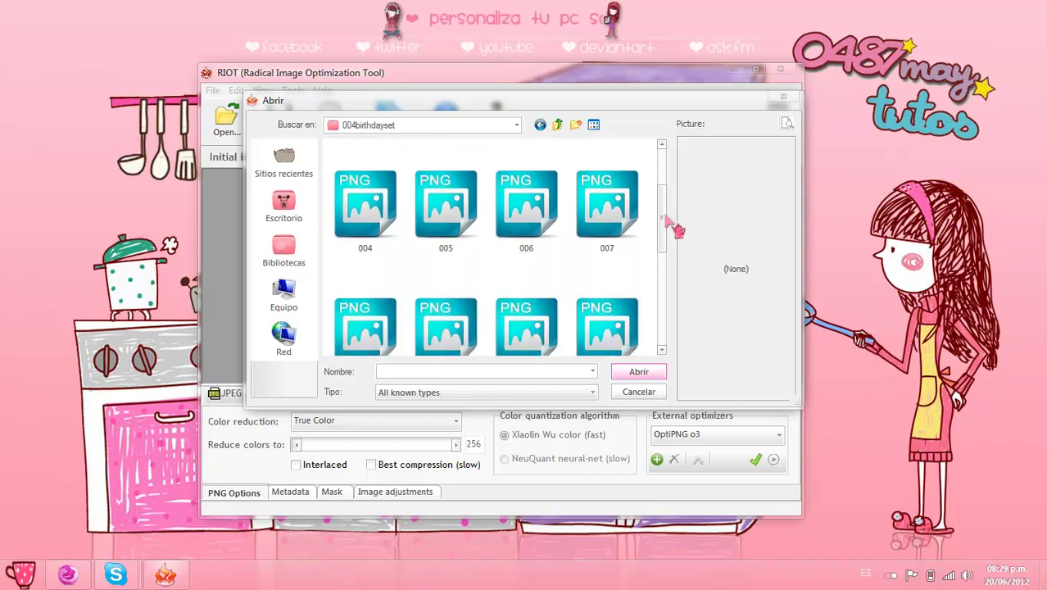
left_click_drag(668, 220, 666, 172)
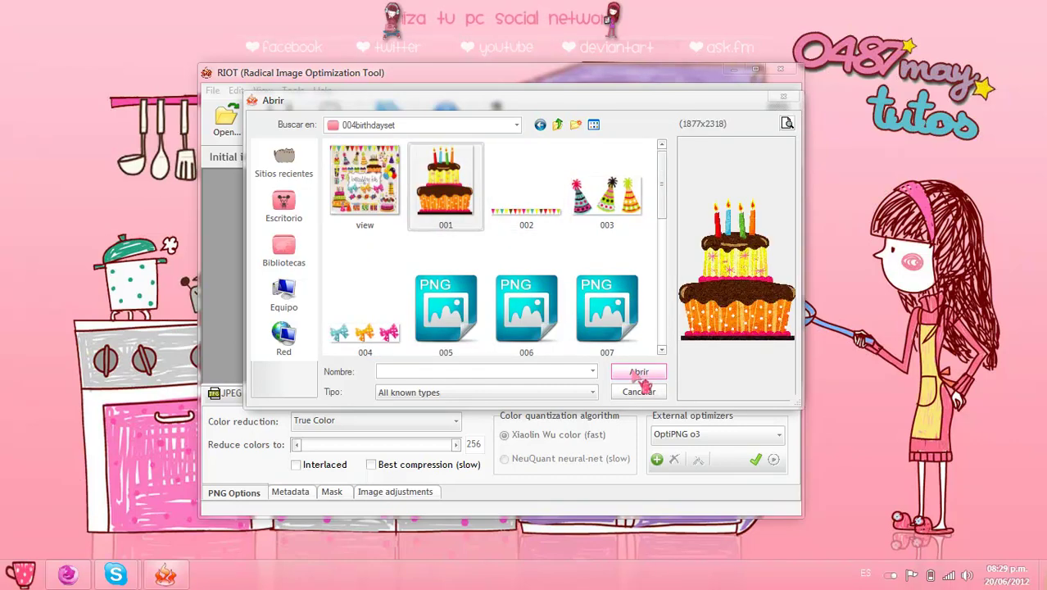
left_click(640, 376)
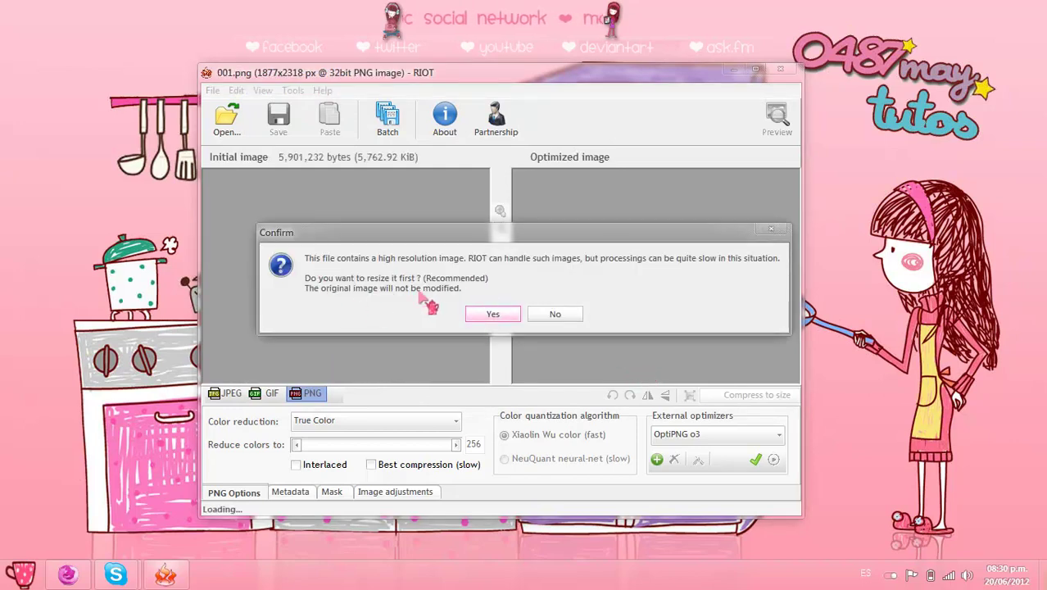
Accept resizing the high-resolution image and resample it to 477 x 589 pixels with the aspect ratio kept
left_click(501, 313)
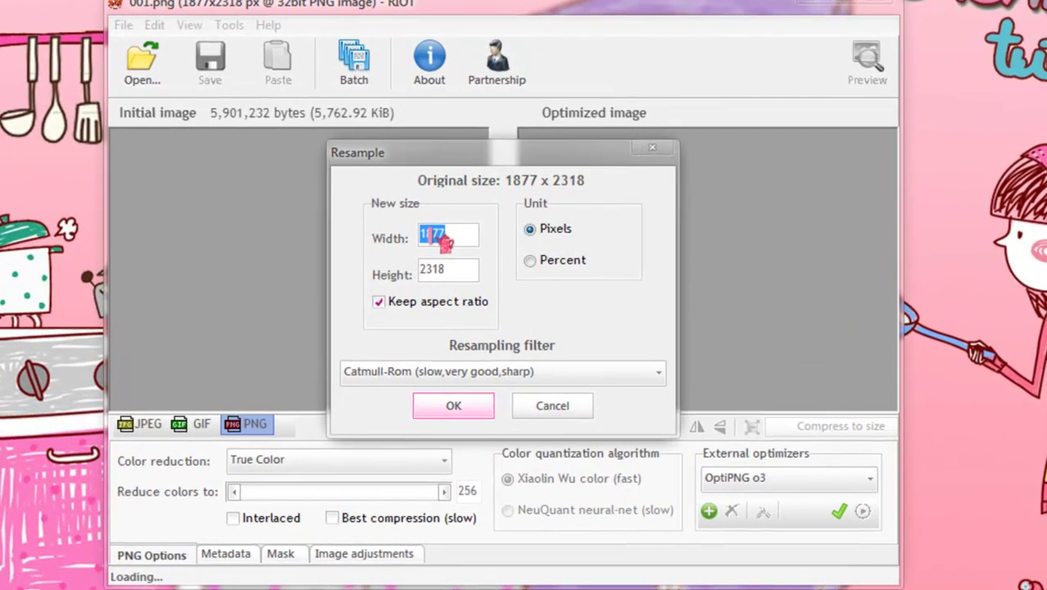
left_click(434, 236)
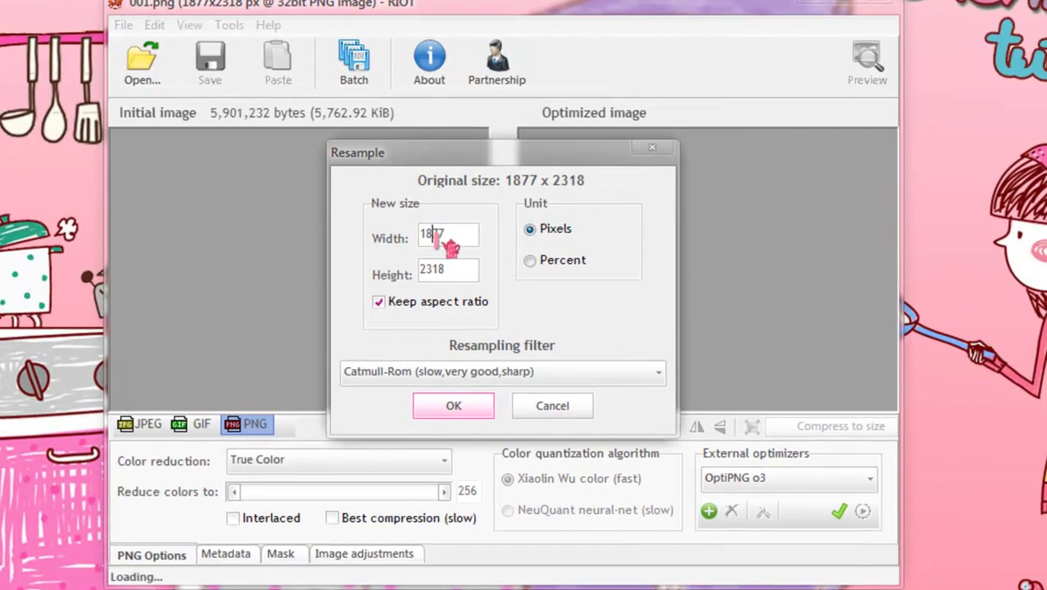
type("4")
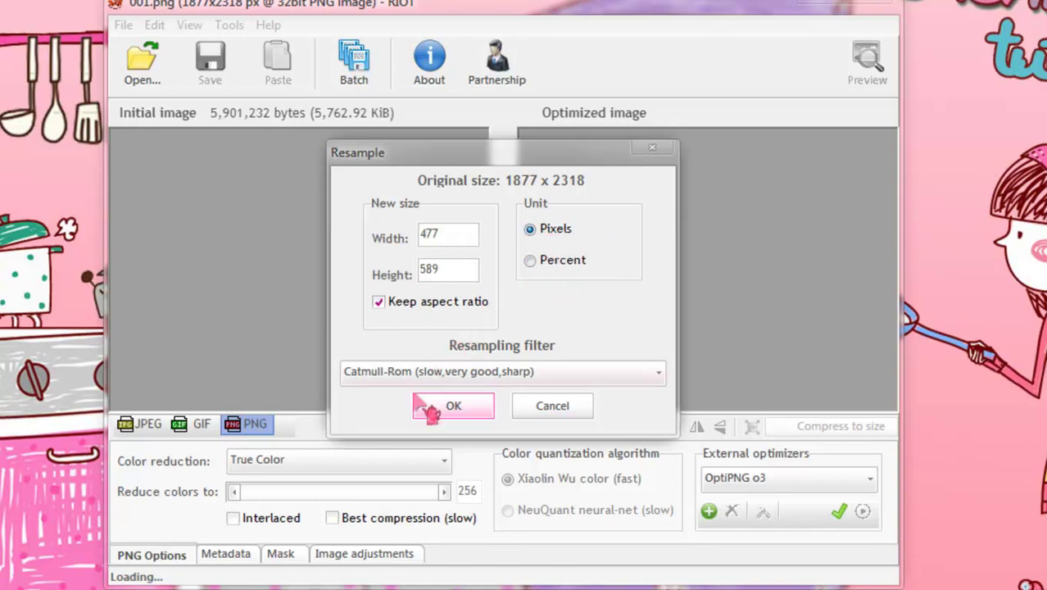
left_click(456, 409)
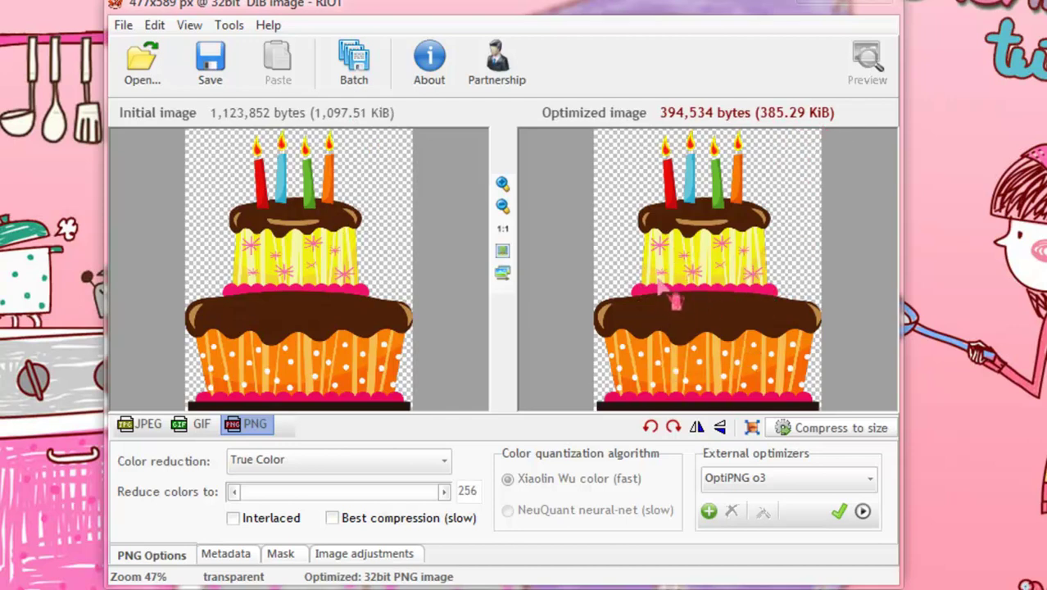
Save the optimized cake image as the PNG file Untitled in the 004birthdayset folder and close RIOT
left_click(211, 75)
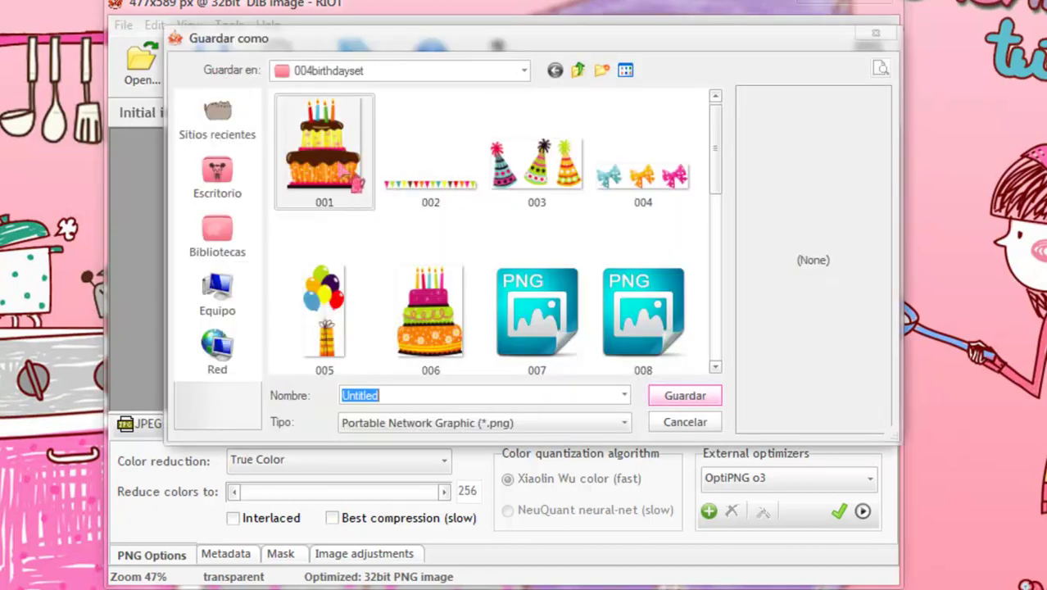
left_click(682, 402)
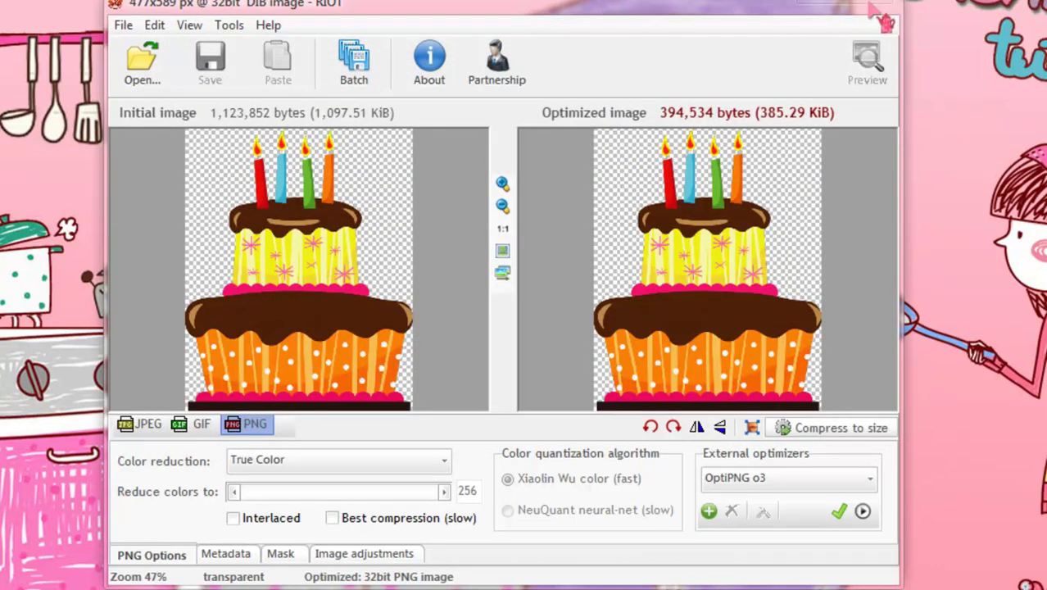
left_click(885, 22)
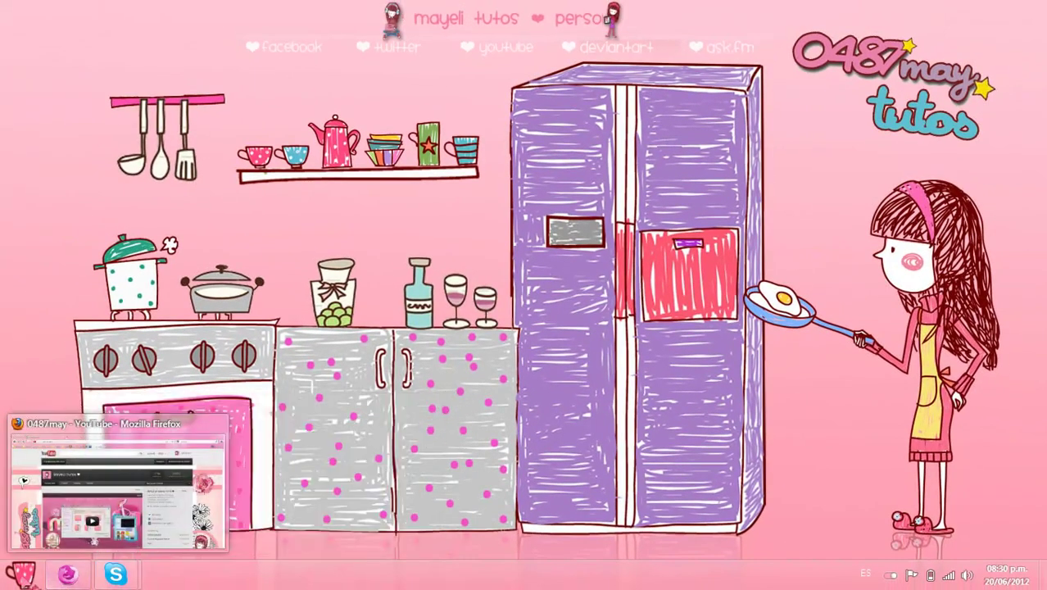
Reopen the Apps portables folder, open the Start Orb Mover 0487may subfolder, and select the StartOrbMover application
left_click(341, 139)
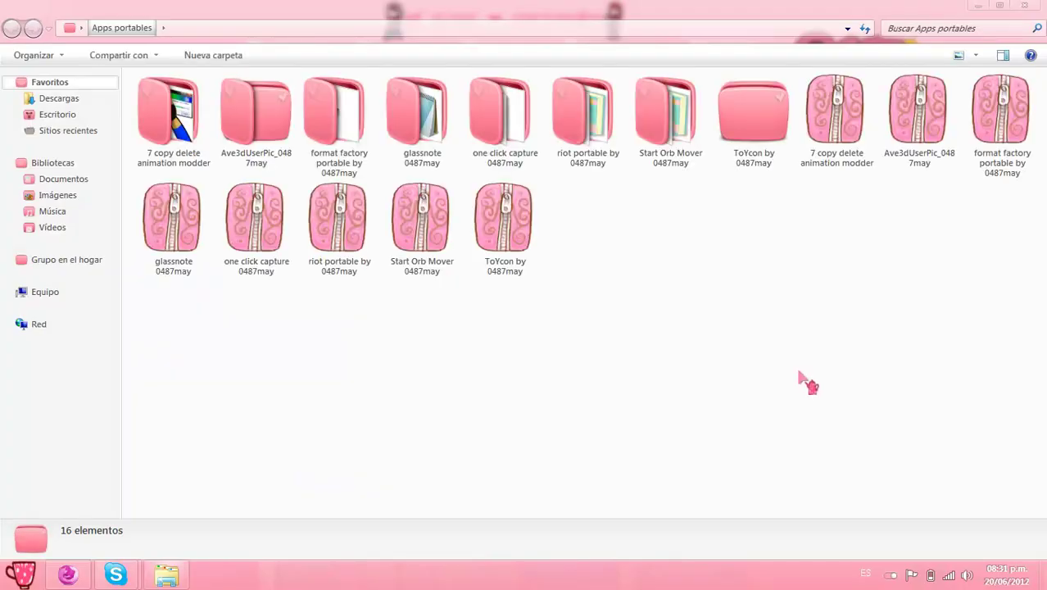
double_click(662, 136)
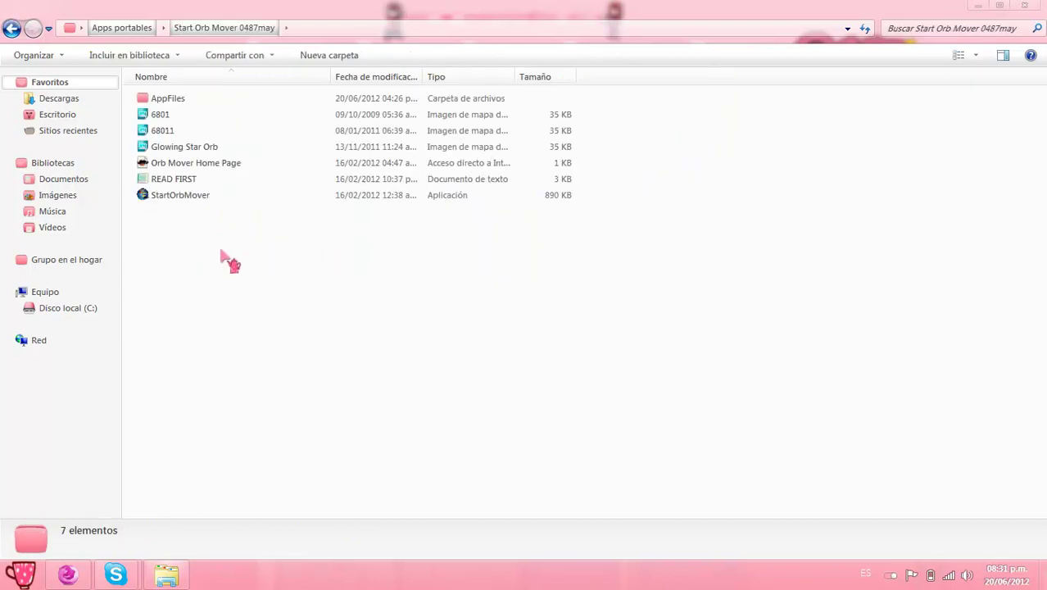
left_click(184, 202)
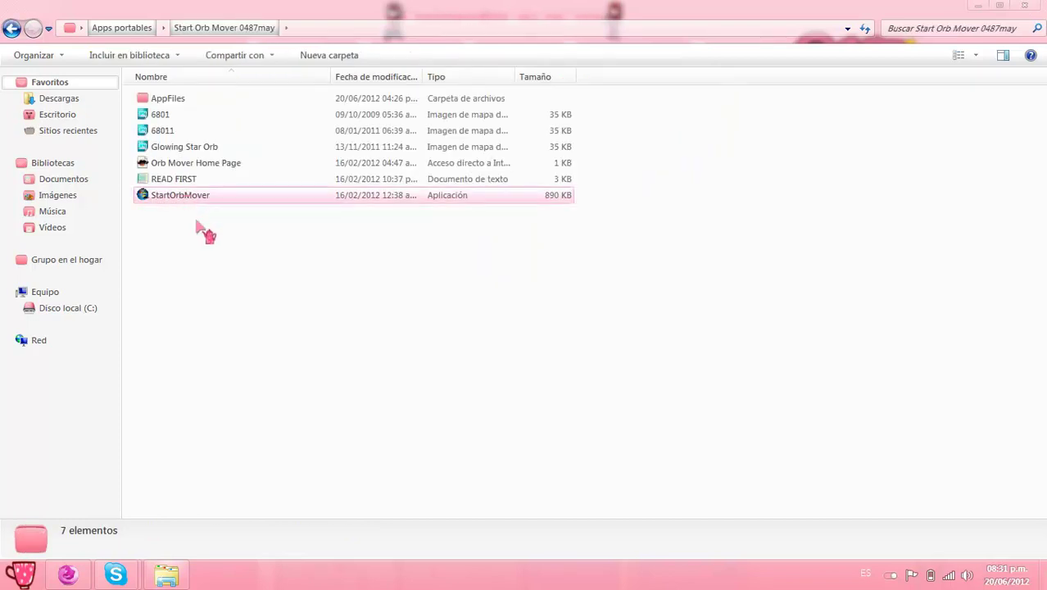
Check the context options for the StartOrbMover application without running it, and return to the Apps portables folder
key("Menu")
key("Escape")
left_click(621, 332)
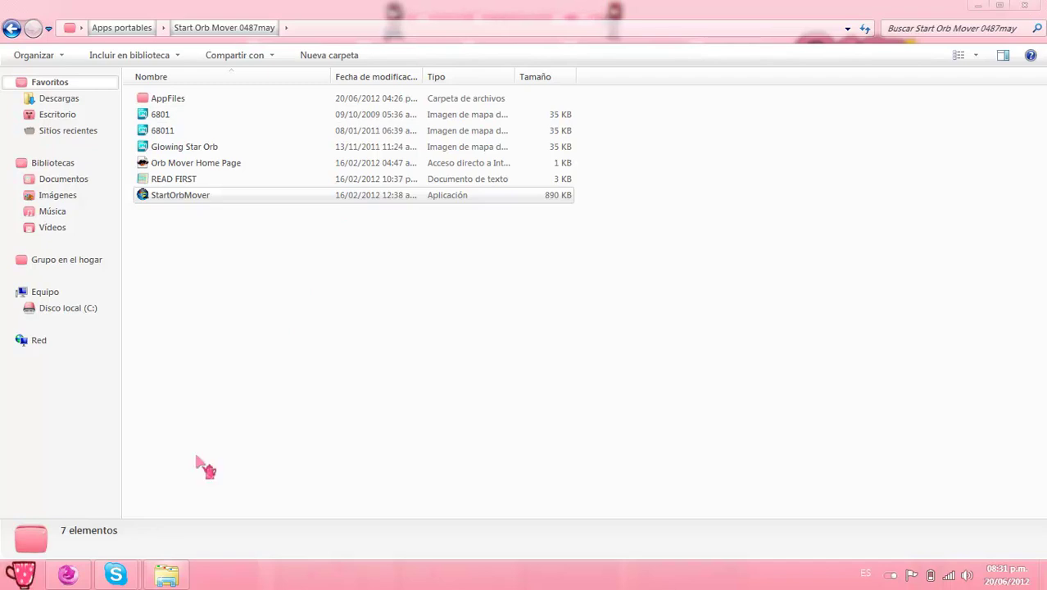
left_click(14, 30)
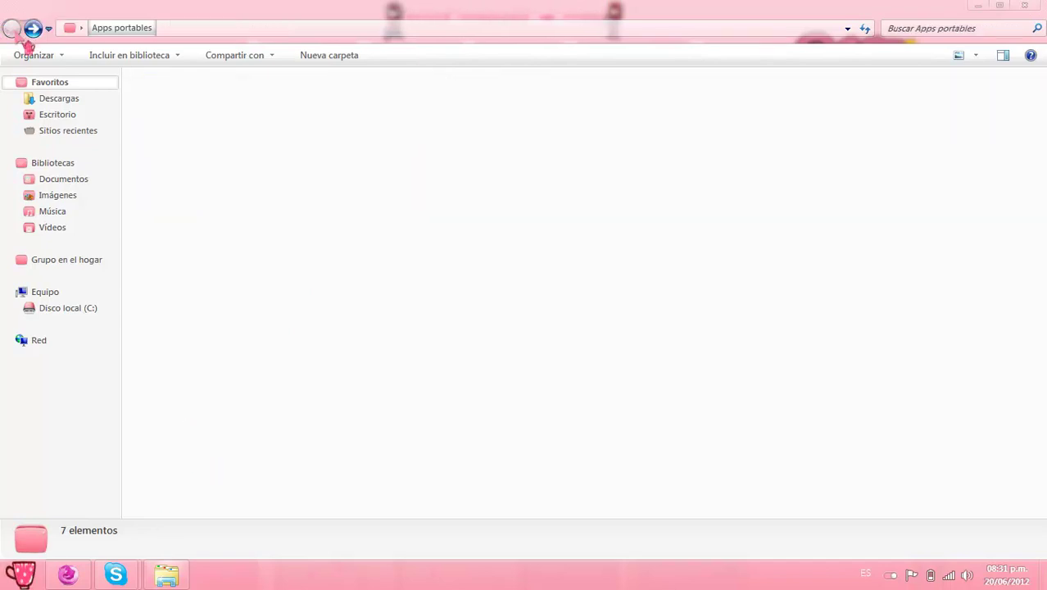
left_click(656, 251)
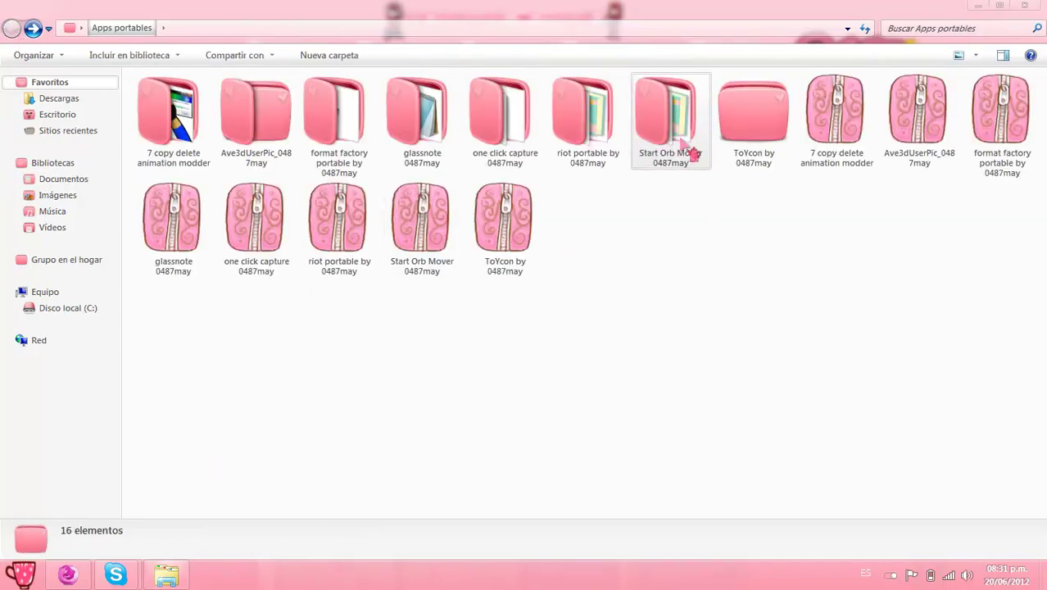
Launch ToYcon from the ToYcon by 0487may folder, then minimize the folder window and reposition the ToYcon box on the desktop
double_click(763, 127)
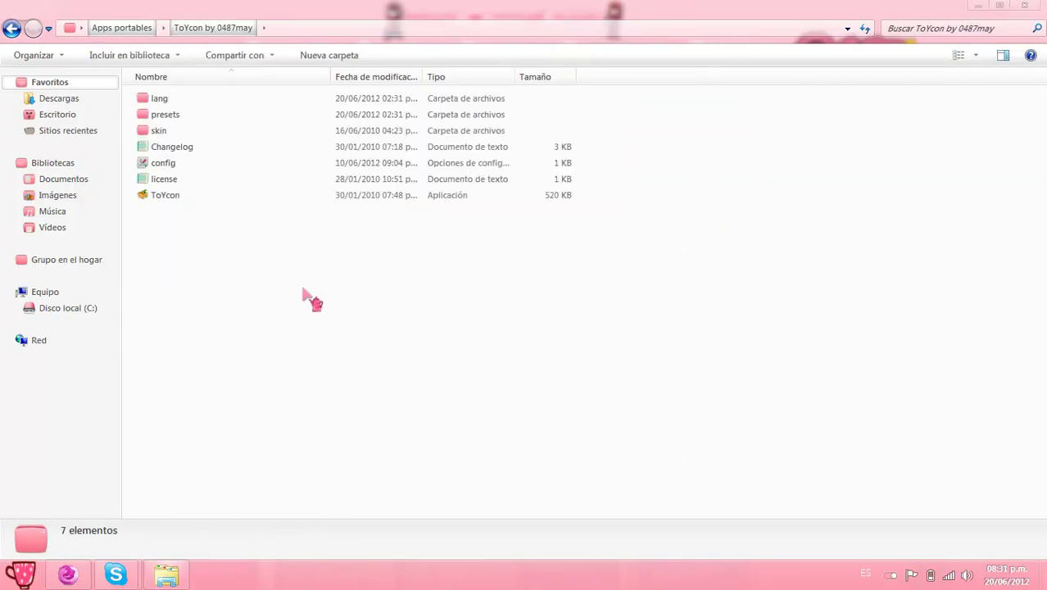
right_click(174, 202)
left_click(569, 238)
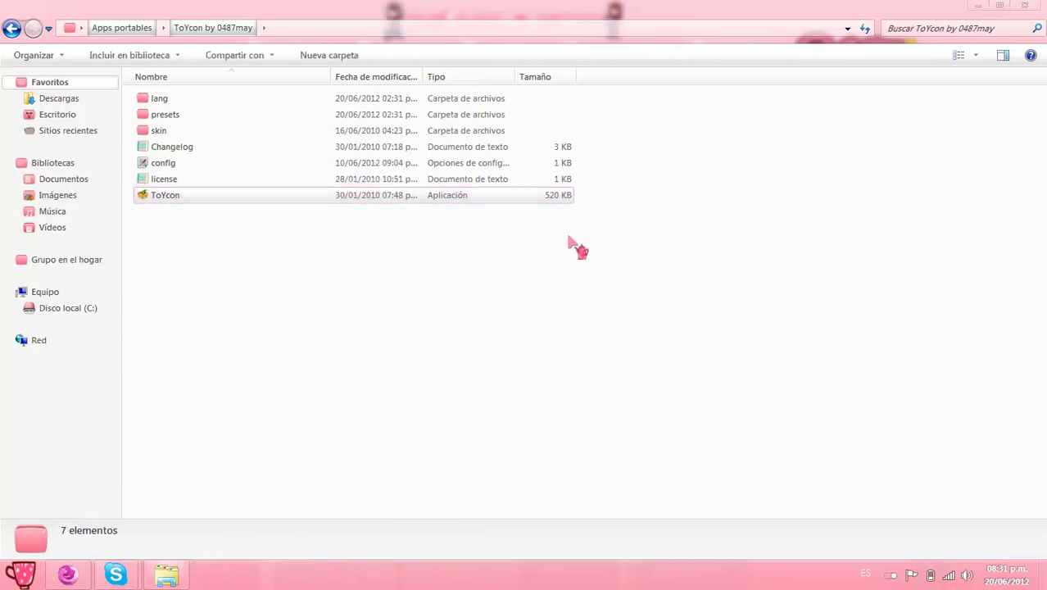
left_click(177, 201)
right_click(177, 202)
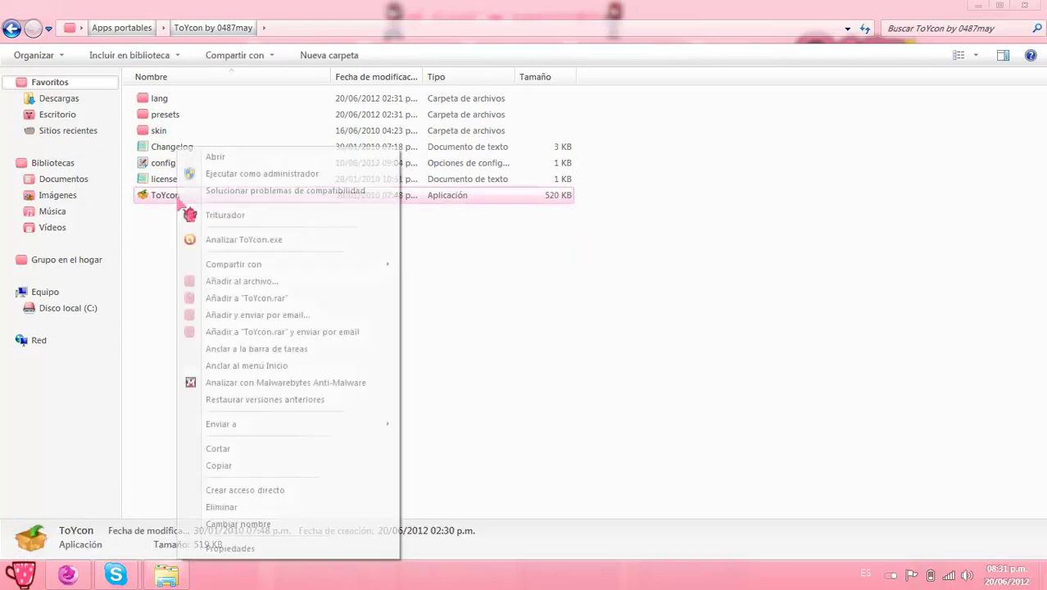
left_click(152, 205)
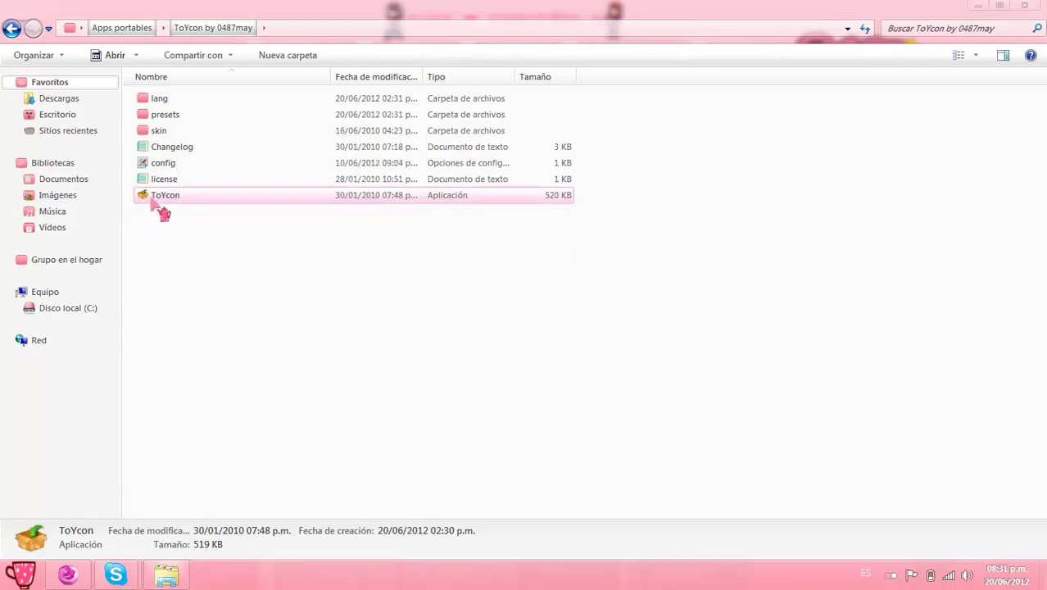
left_click(977, 6)
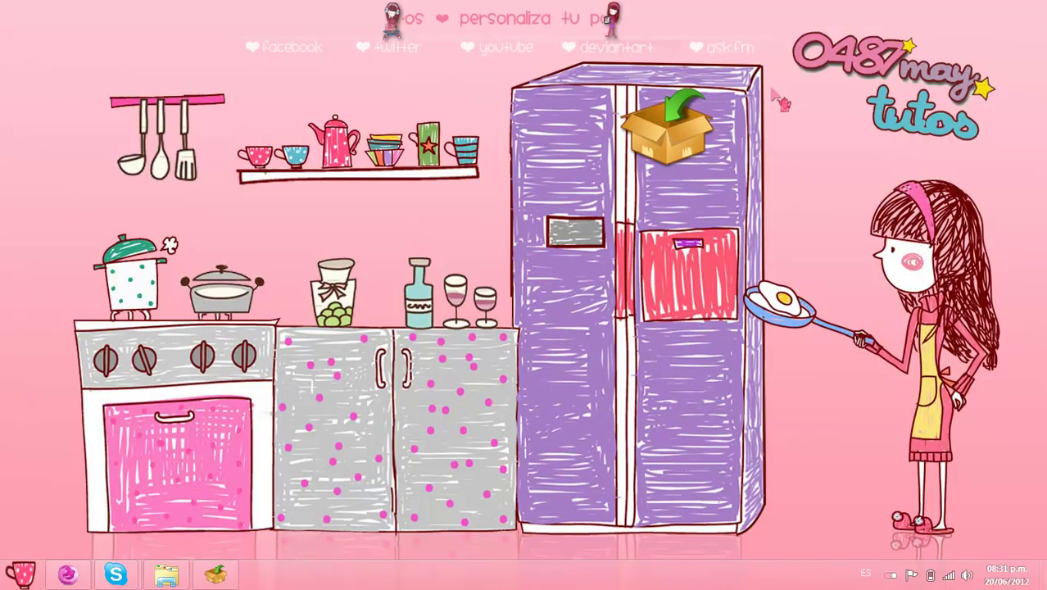
left_click_drag(684, 164, 571, 220)
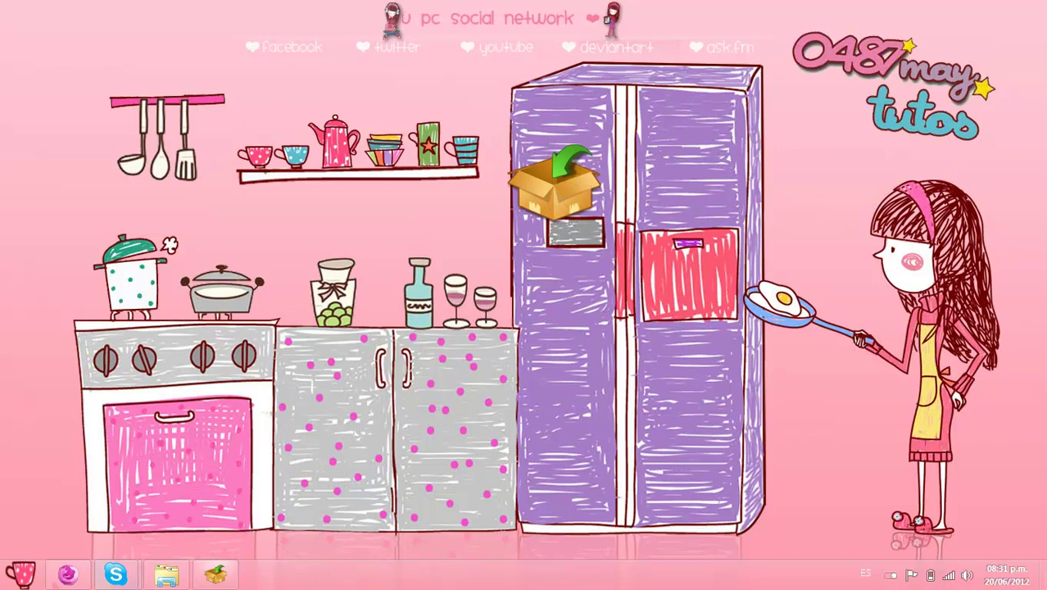
Restore the ToYcon folder window and browse the Imágenes library to the Robots png folder inside PNG
mouse_move(166, 574)
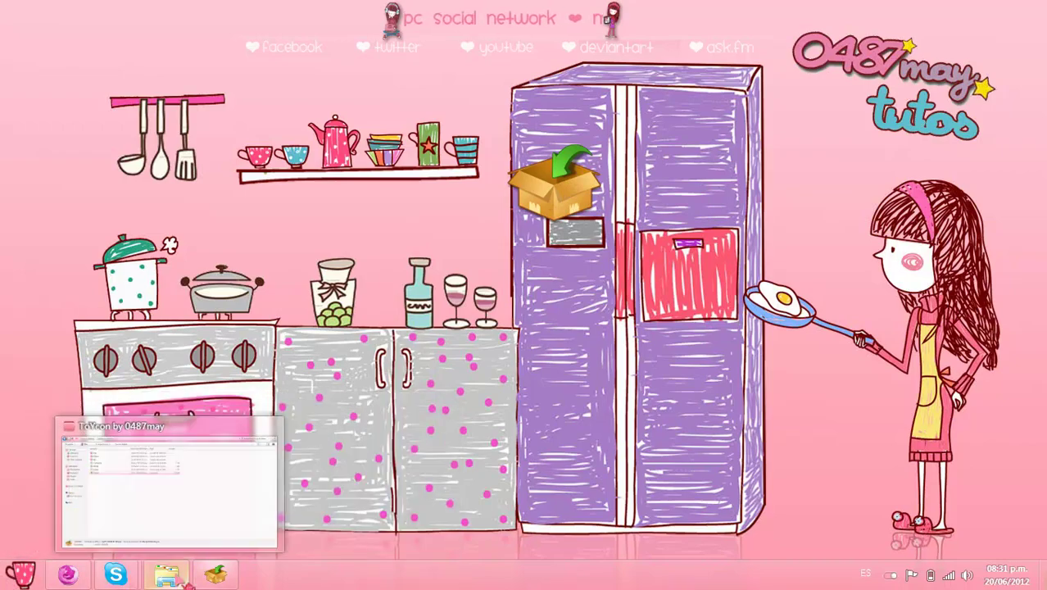
left_click(182, 523)
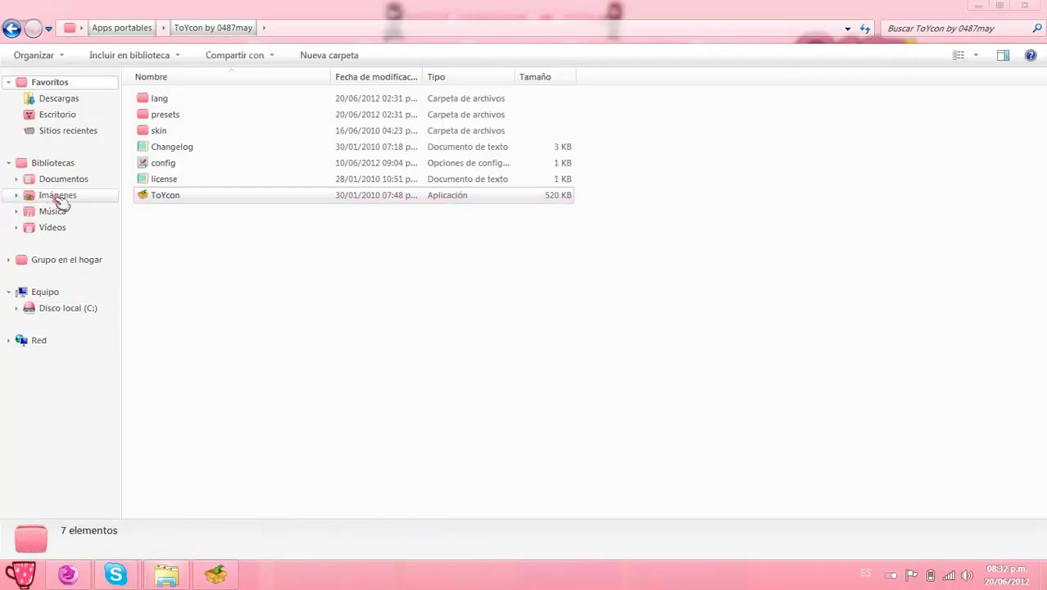
left_click(57, 196)
left_click(508, 246)
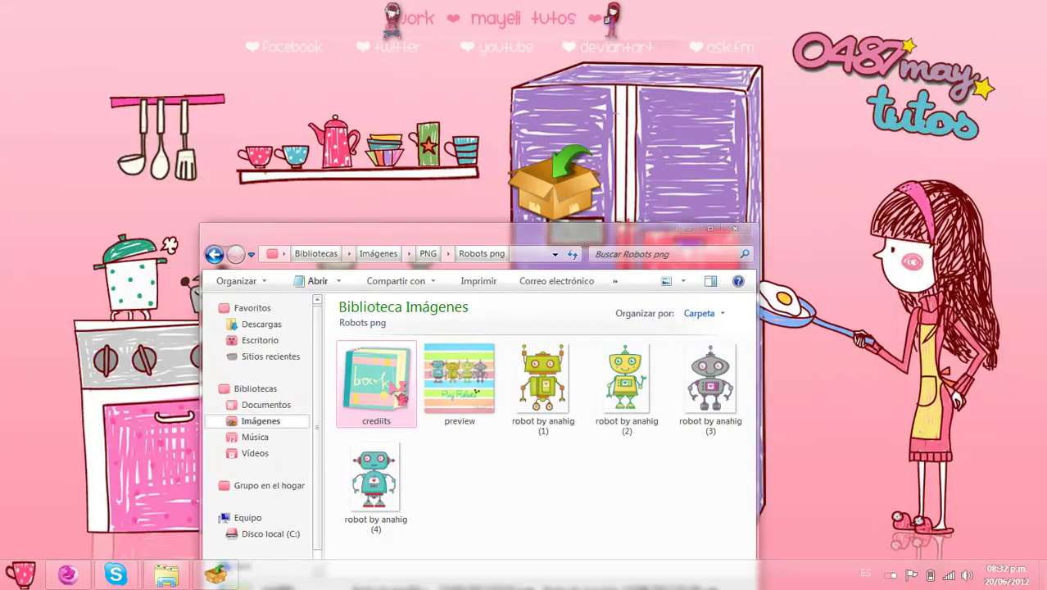
Open the crediits text file in Notepad to read it, and close it again
double_click(400, 394)
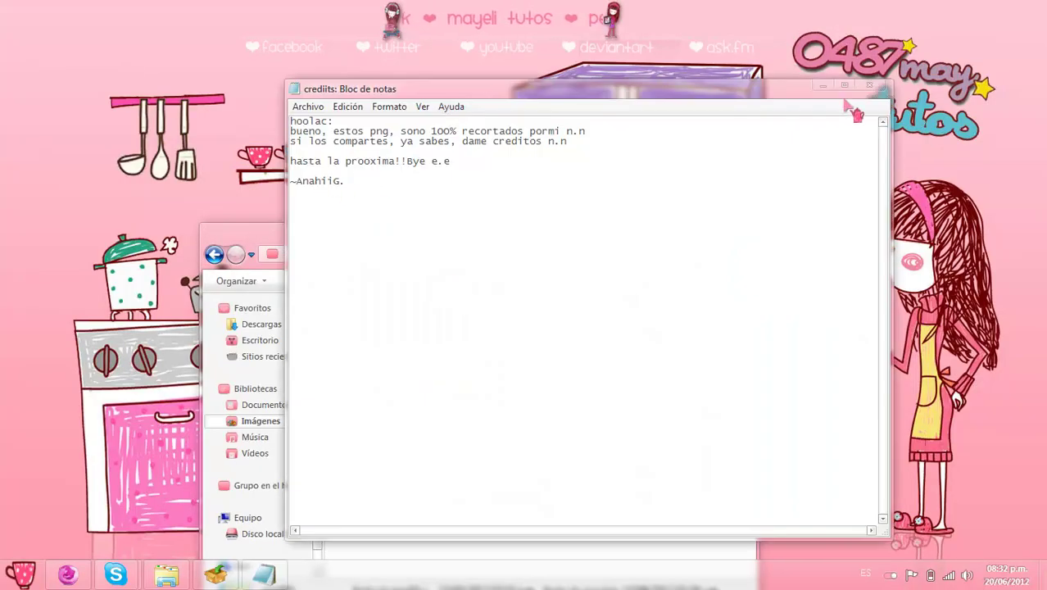
left_click(882, 98)
left_click(550, 507)
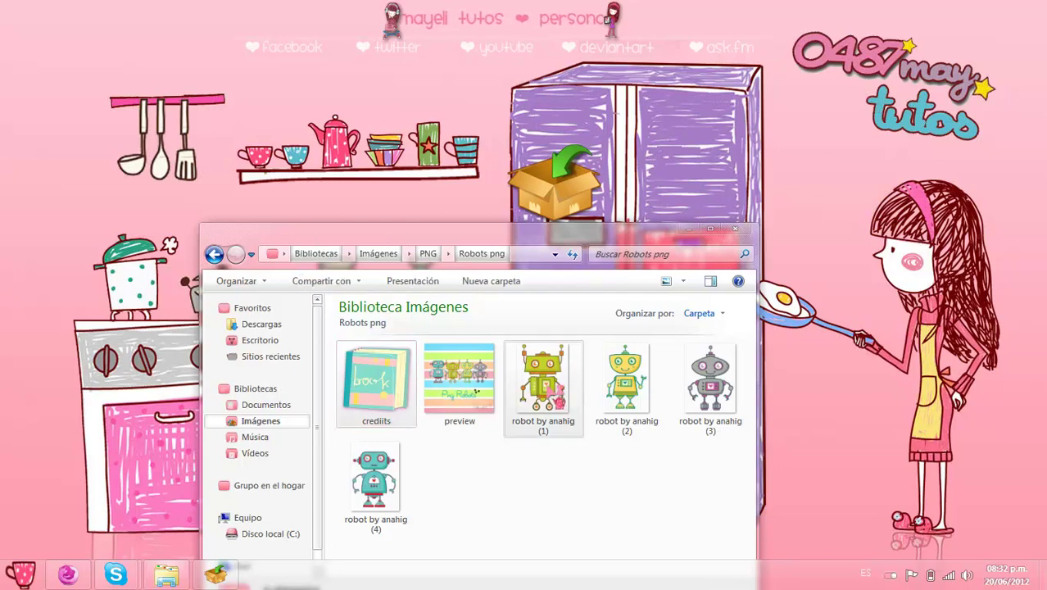
Select the four robot PNG images and drop them onto the ToYcon box to convert them into icons
left_click(557, 396)
left_click(394, 485, "shift")
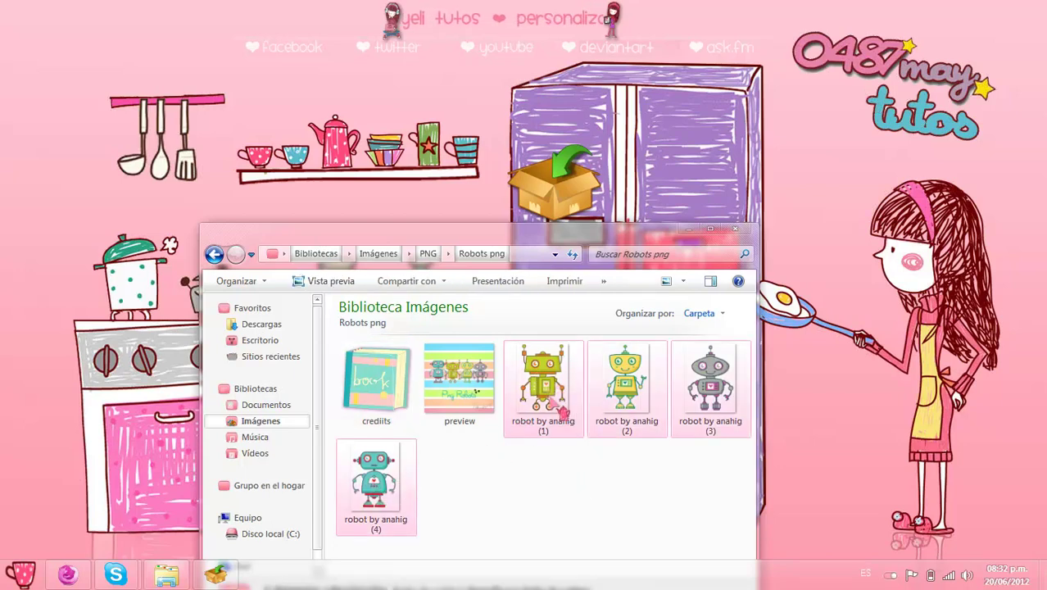
left_click_drag(564, 409, 558, 183)
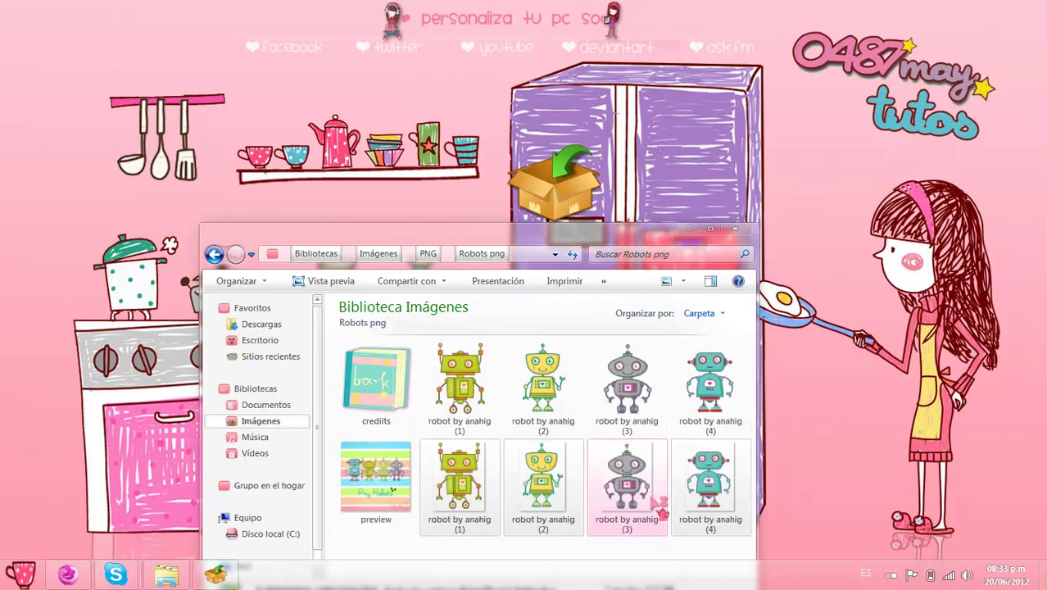
Compare the file details of the gray robot's PNG image and the first converted robot icon, and close the folder window
left_click_drag(564, 239, 560, 53)
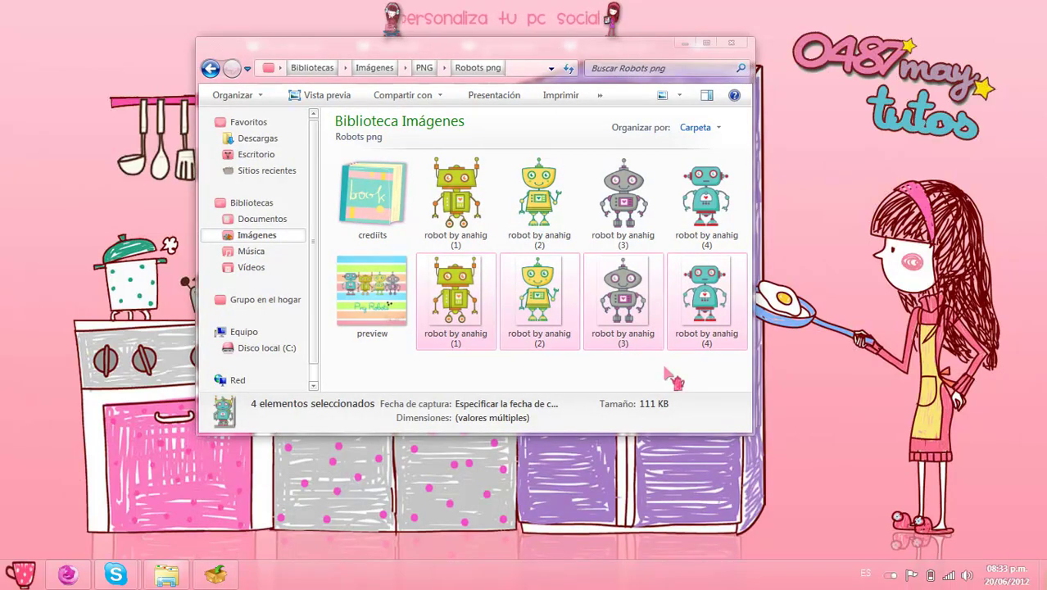
left_click(666, 369)
left_click(632, 328)
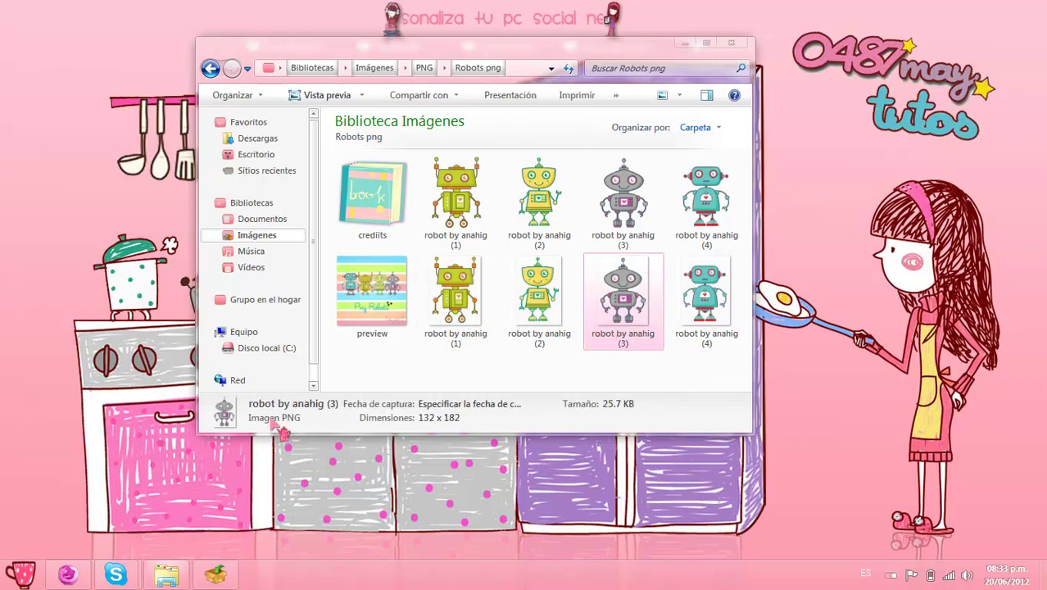
left_click(472, 215)
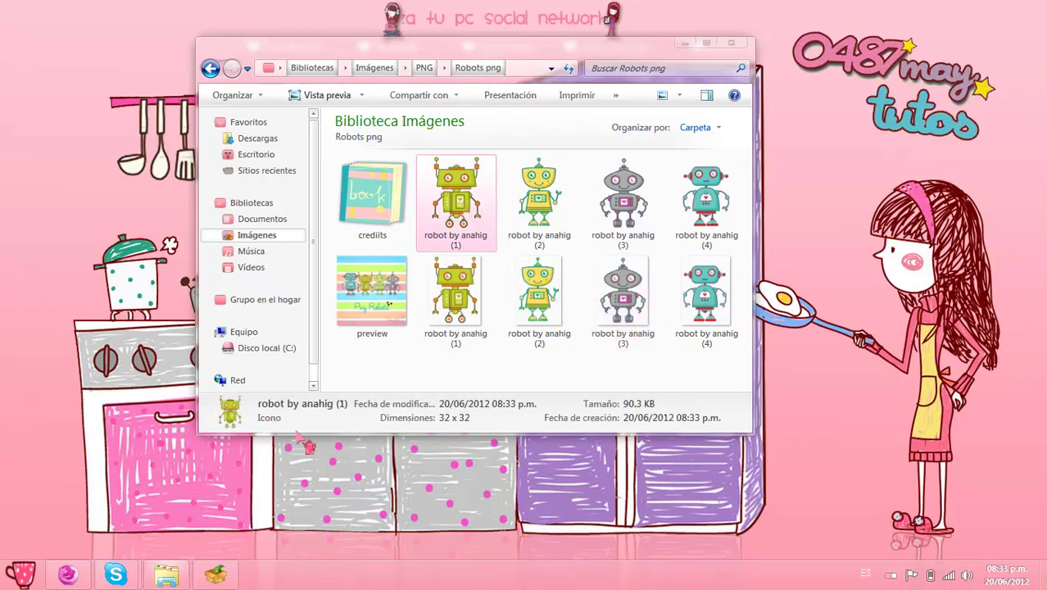
left_click_drag(668, 51, 688, 73)
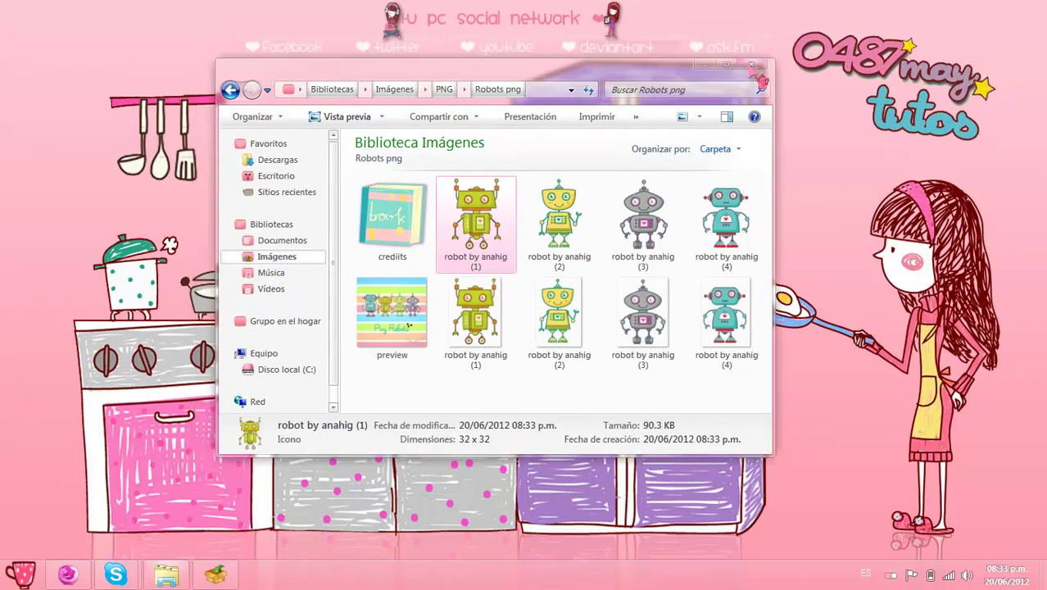
left_click(751, 64)
Review ToYcon's options and open Choose formats to examine its 32 bits, 8 bits, 4 bits and Ico -> Png settings
right_click(541, 188)
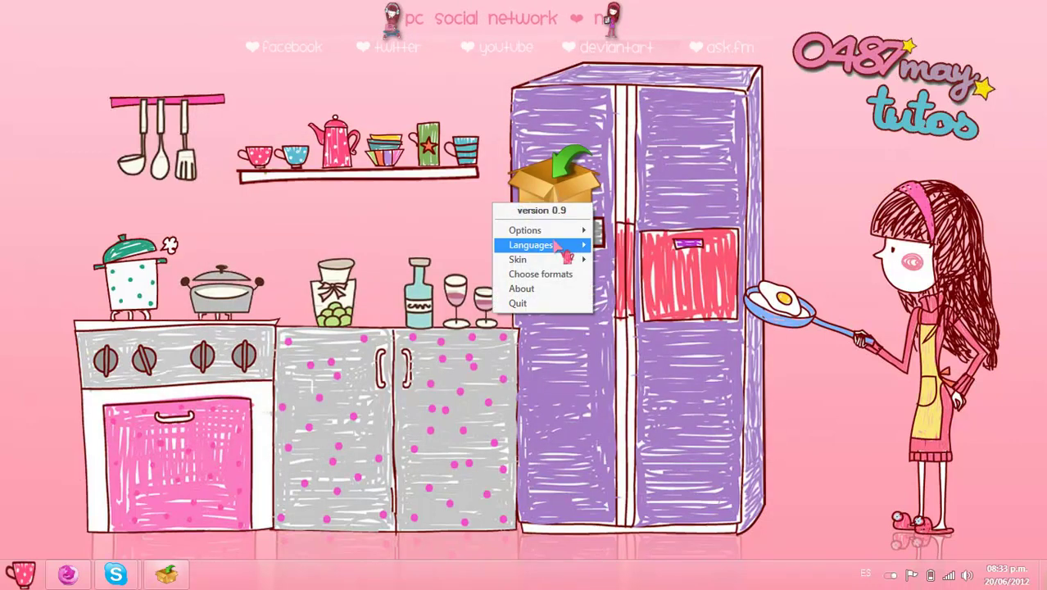
mouse_move(563, 260)
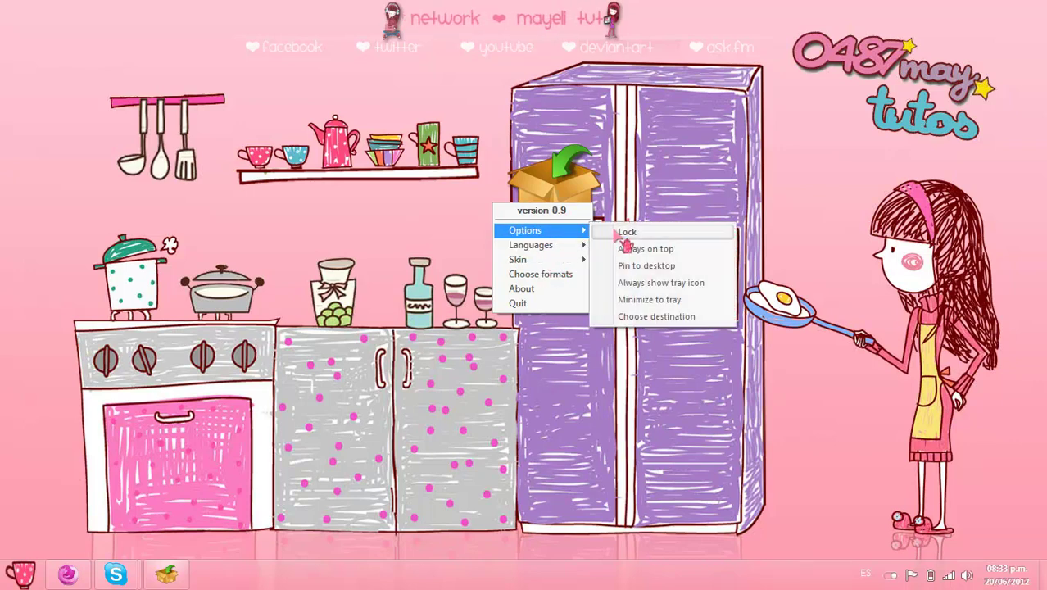
left_click(531, 277)
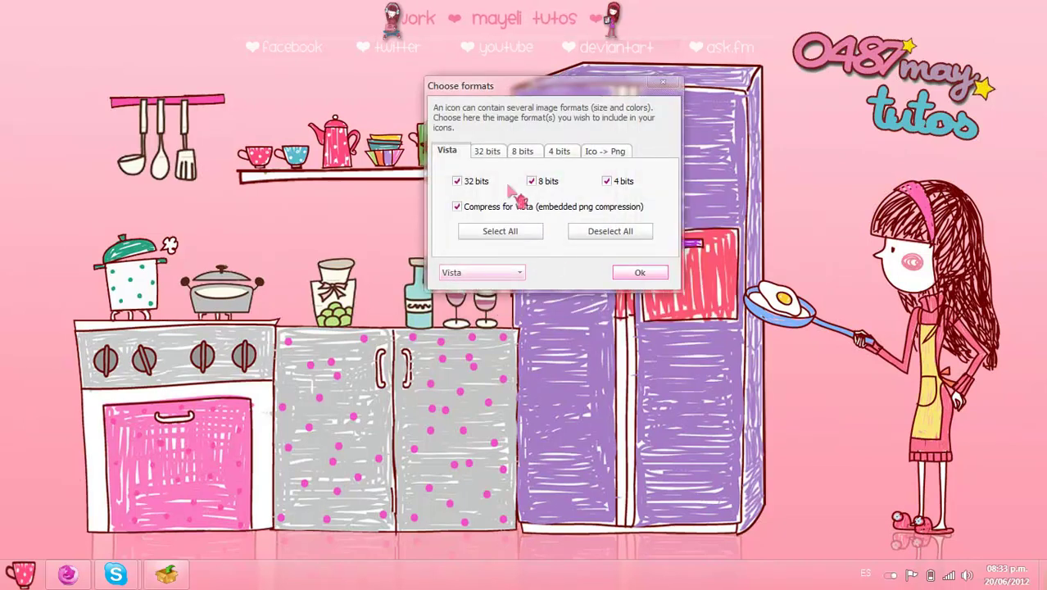
left_click(491, 153)
left_click(522, 152)
left_click(560, 153)
left_click(611, 152)
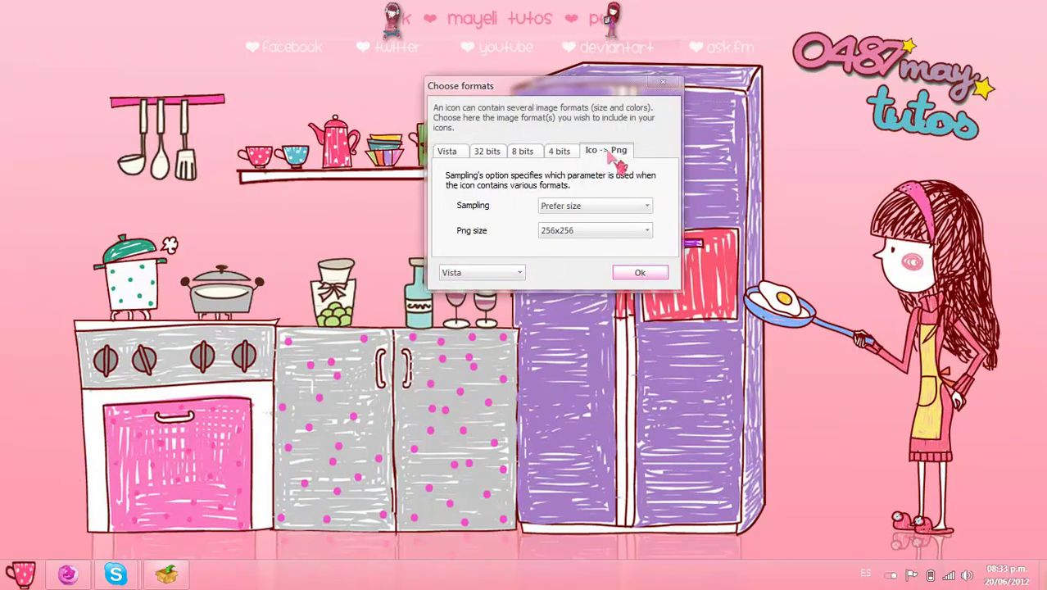